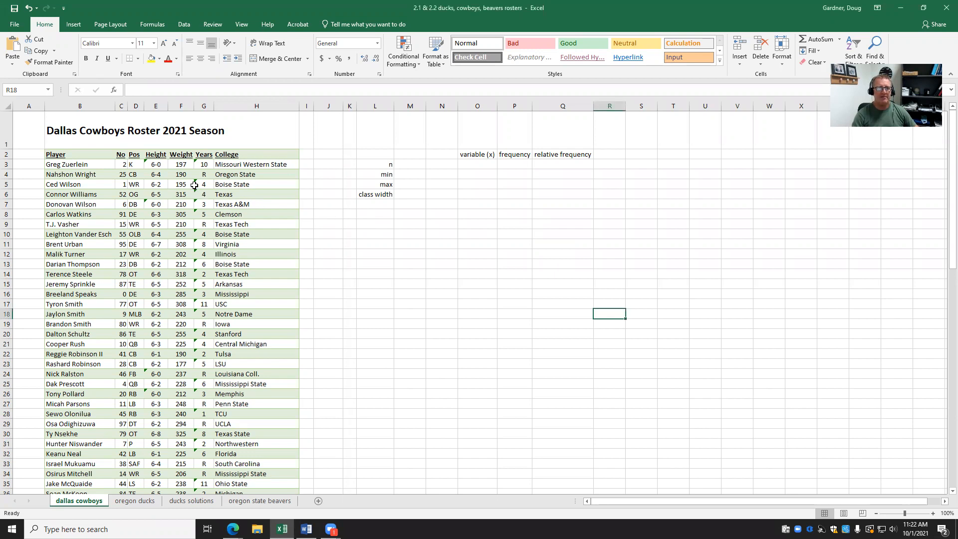
Select the Weight values F3:F90 covering all 88 players.
click(181, 164)
drag(181, 164, 181, 477)
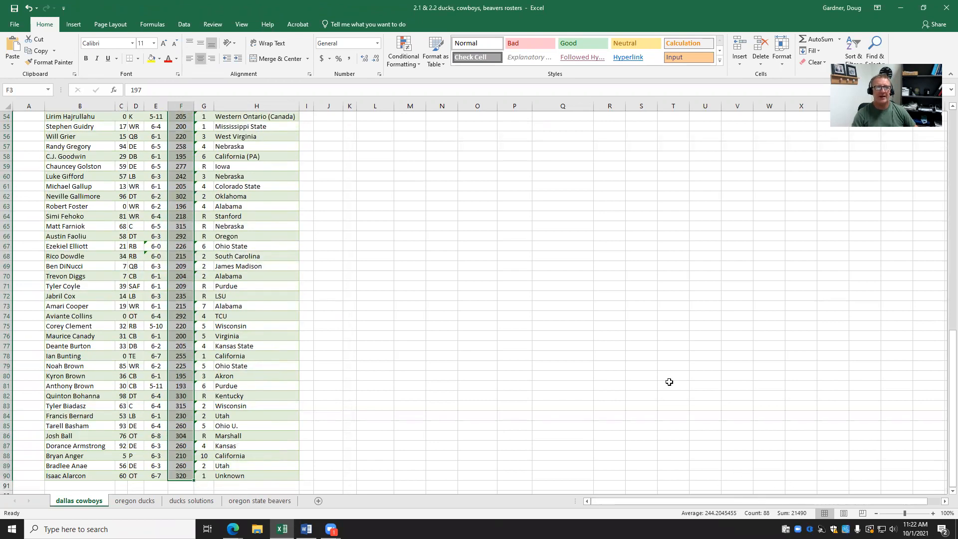
scroll(583, 289, up, 1)
scroll(582, 289, up, 17)
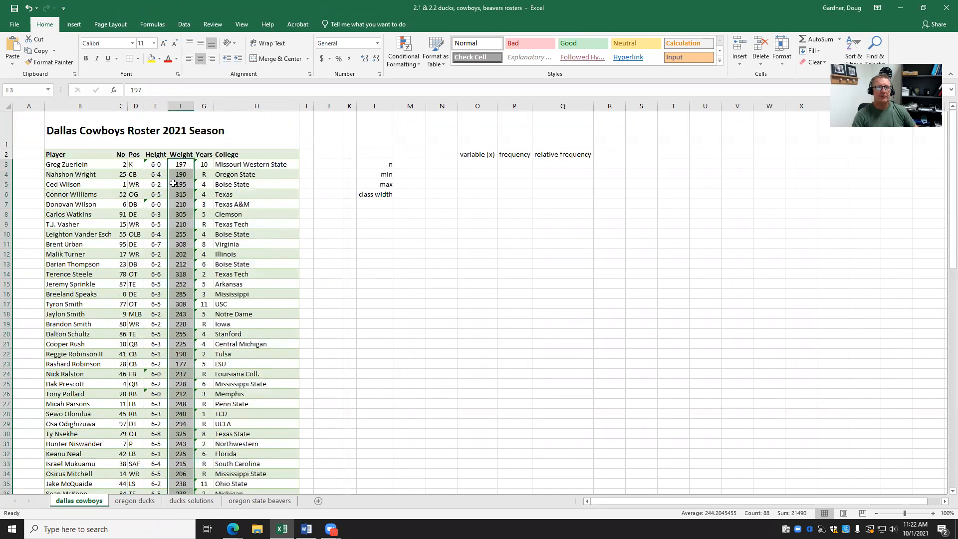
Copy the selected weights and paste them as values into column J starting at J2.
right_click(174, 183)
click(207, 191)
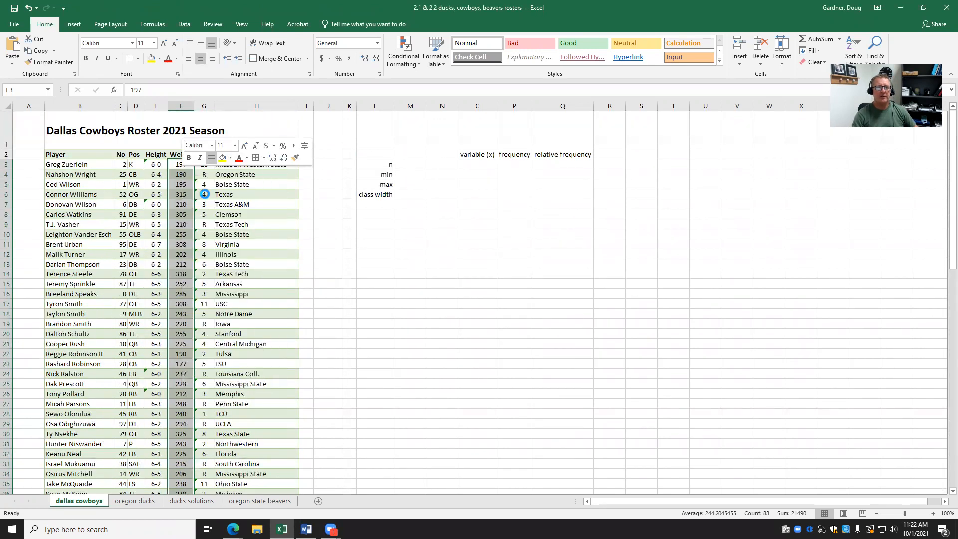
right_click(327, 153)
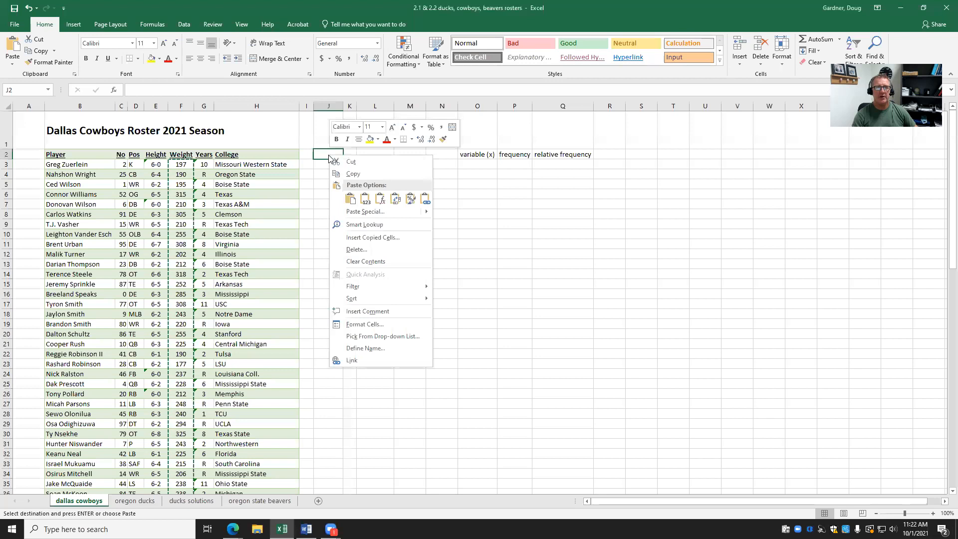
click(350, 198)
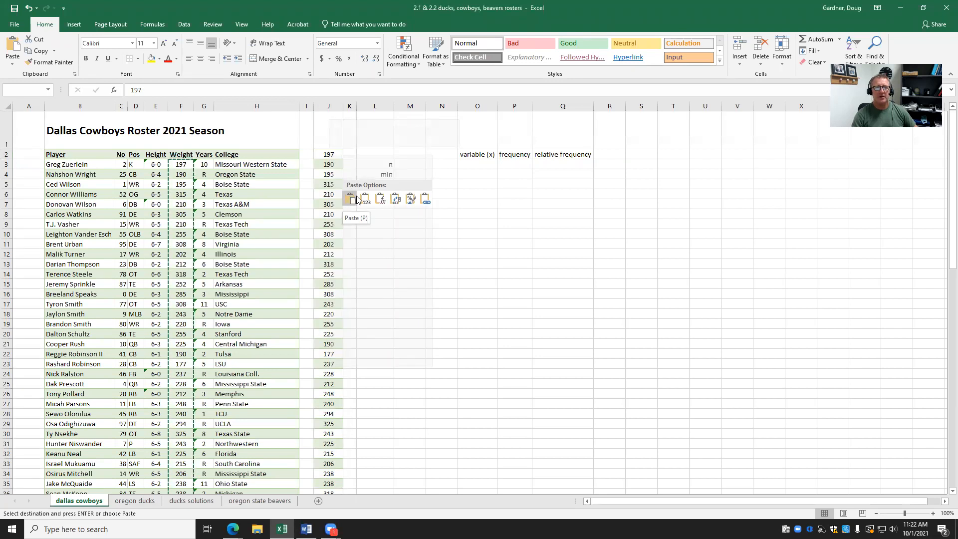
click(366, 199)
click(524, 284)
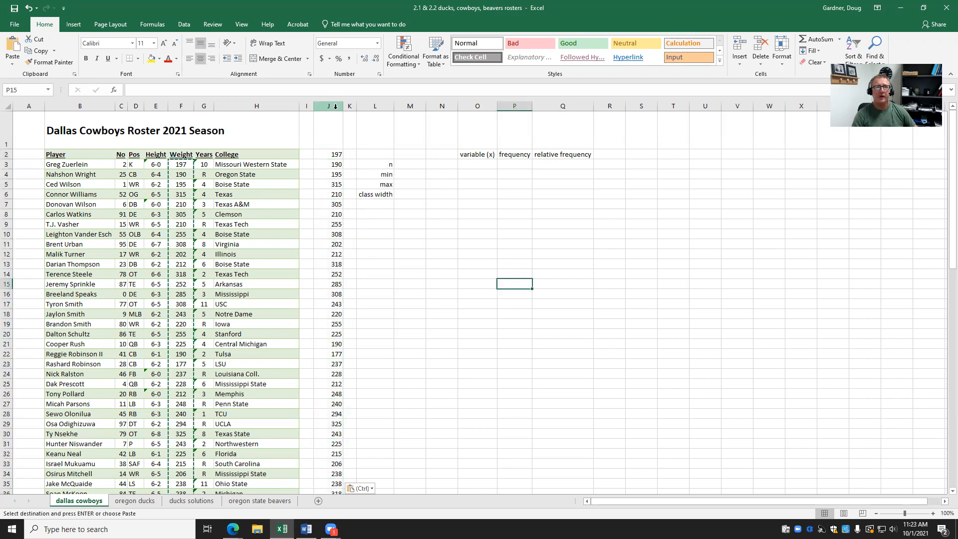
click(404, 165)
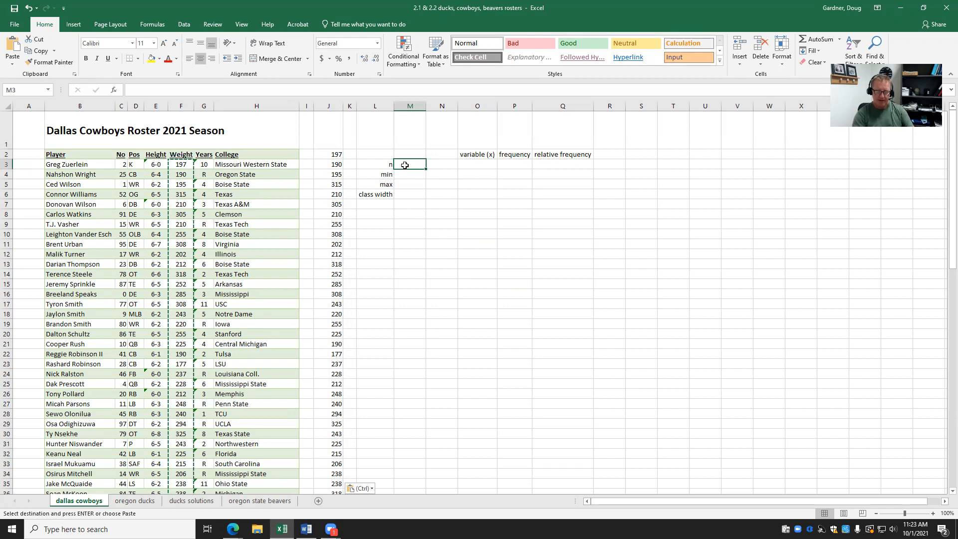
Enter 88 as n in M3, then select the copied weights J2:J89.
text(88)
click(428, 204)
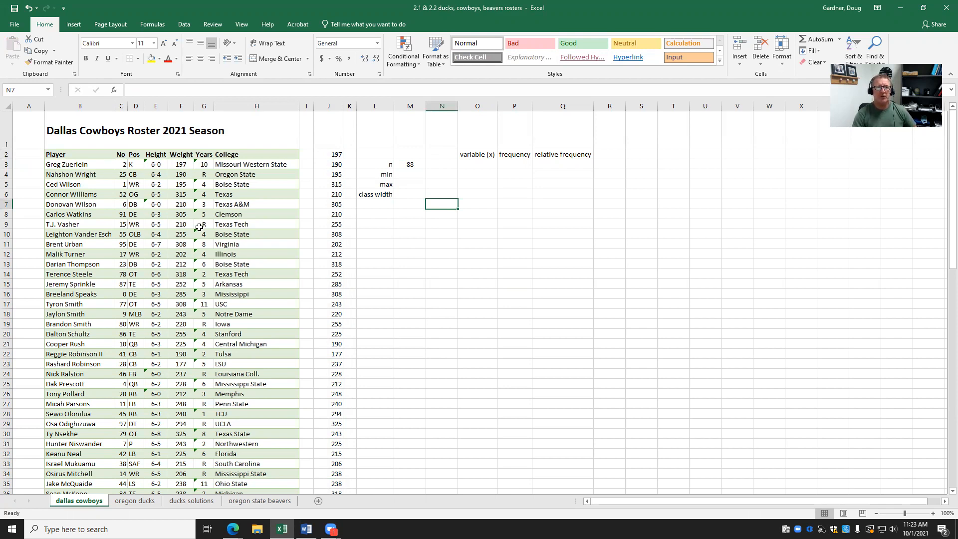
click(331, 154)
drag(331, 169, 335, 467)
scroll(761, 211, up, 18)
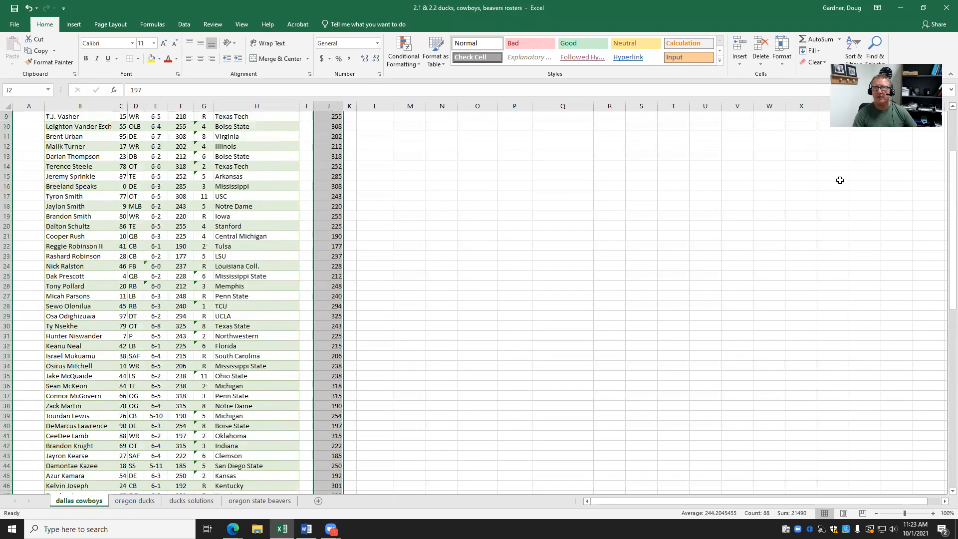
Sort column J smallest to largest and enter min 177 in M4 and max 330 in M5.
click(850, 46)
click(878, 87)
click(419, 176)
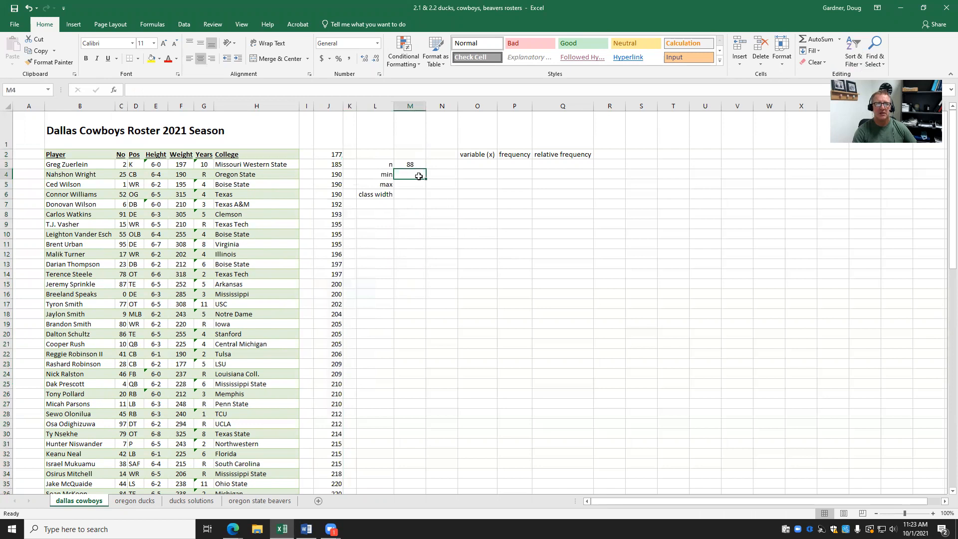
text(177)
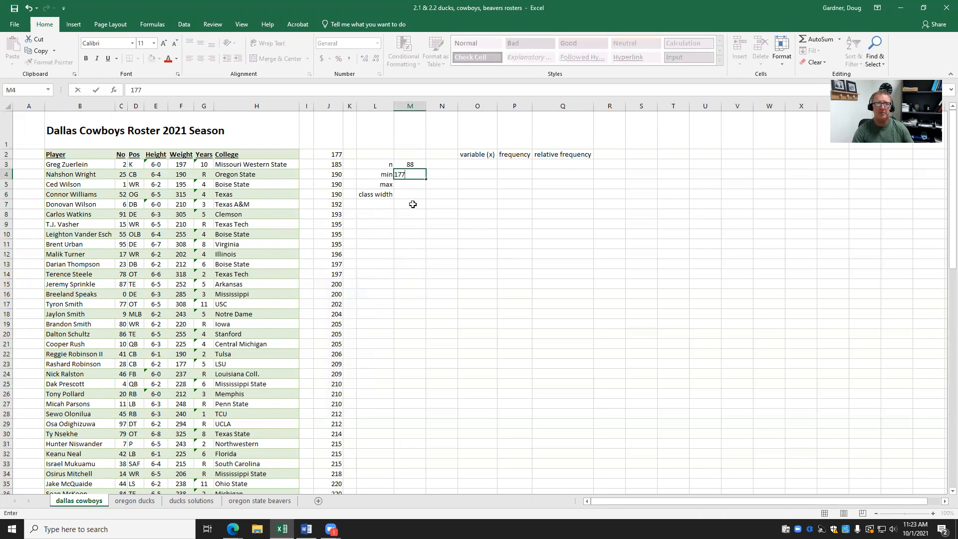
click(413, 204)
drag(945, 205, 943, 139)
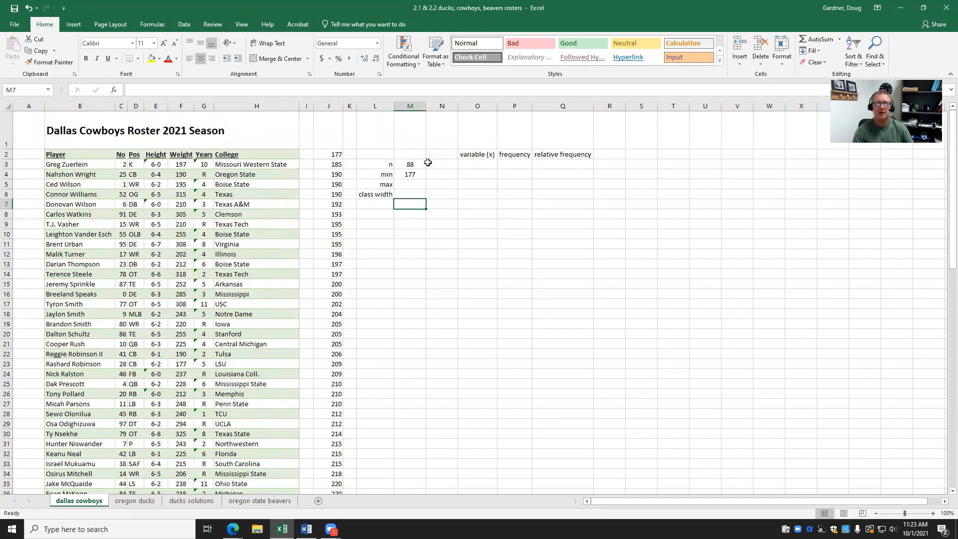
click(410, 184)
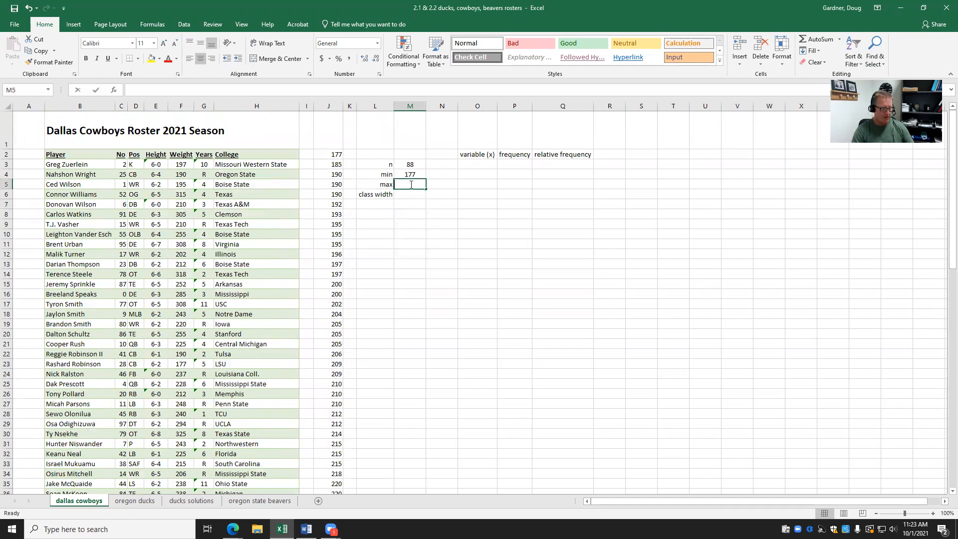
text(330)
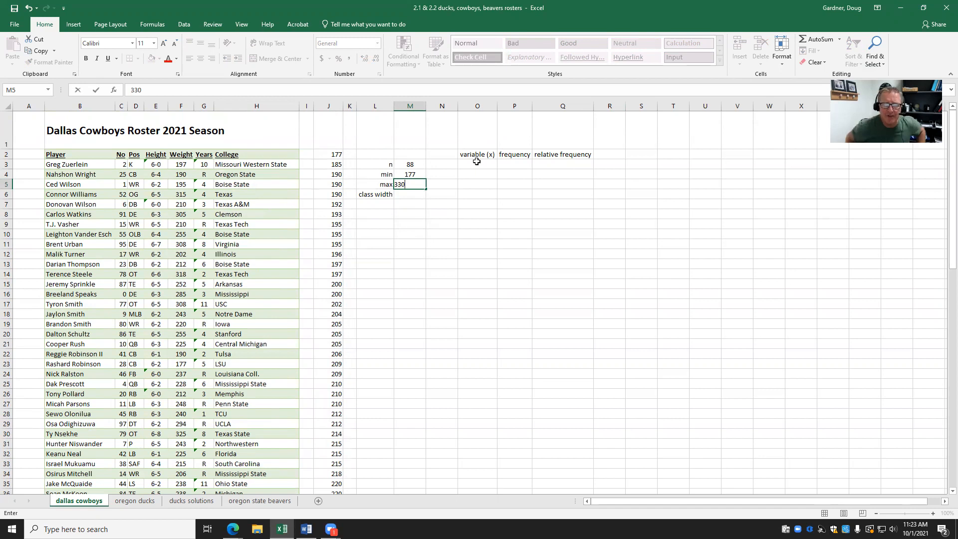
click(482, 225)
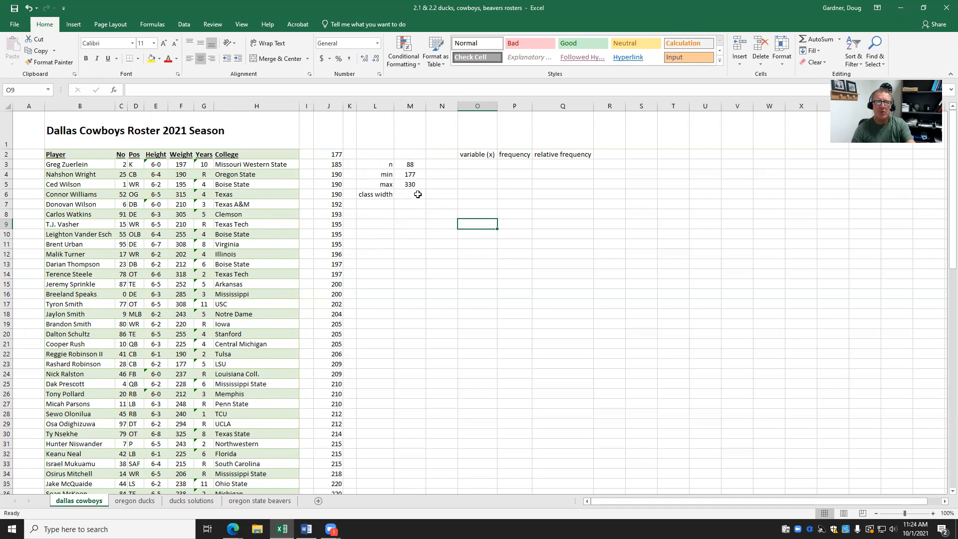
Enter class width 31 in M6 and start the variable (x) column with 177 in O3.
click(418, 194)
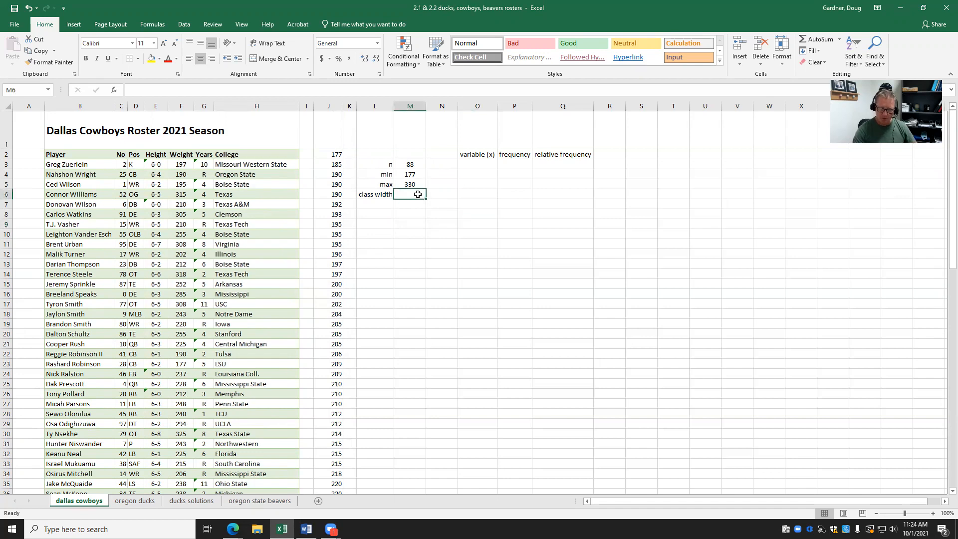
text(31)
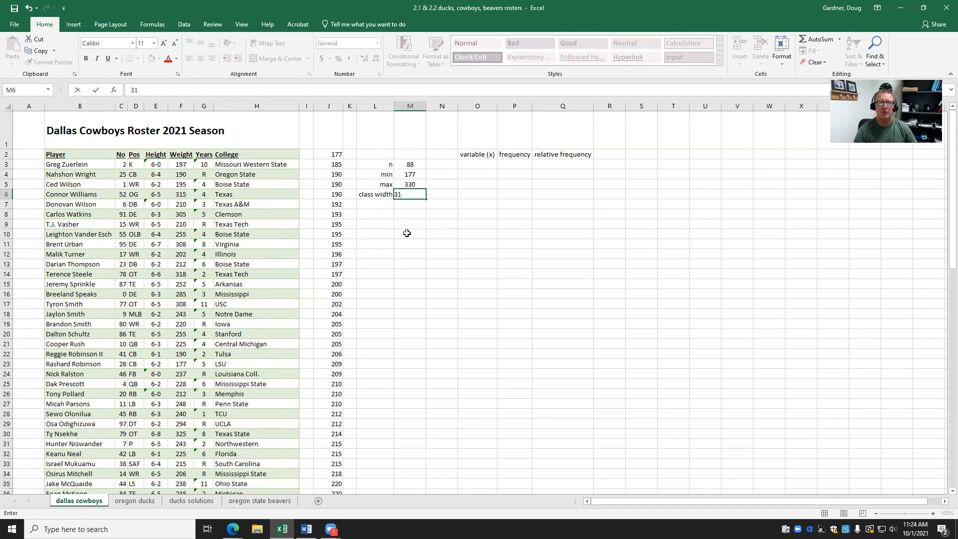
click(407, 233)
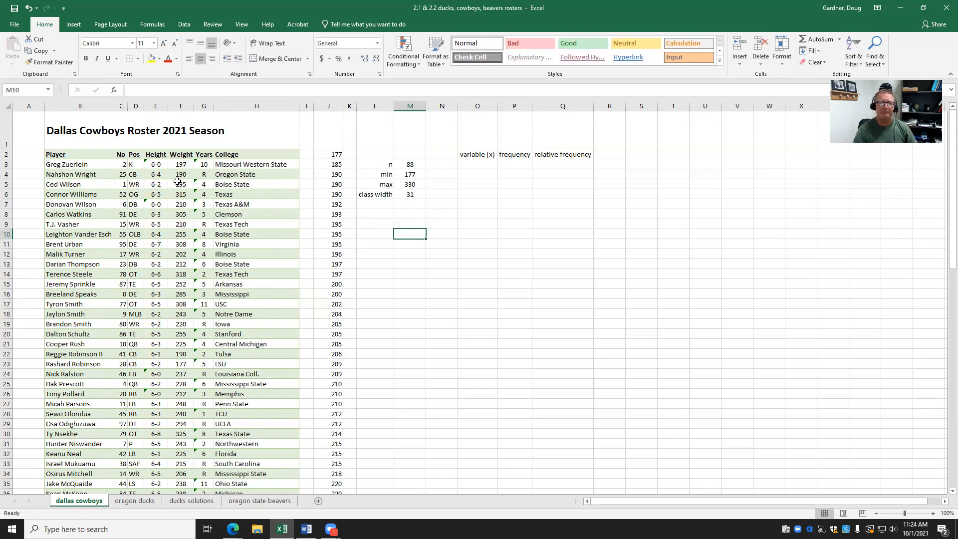
click(479, 165)
text(177)
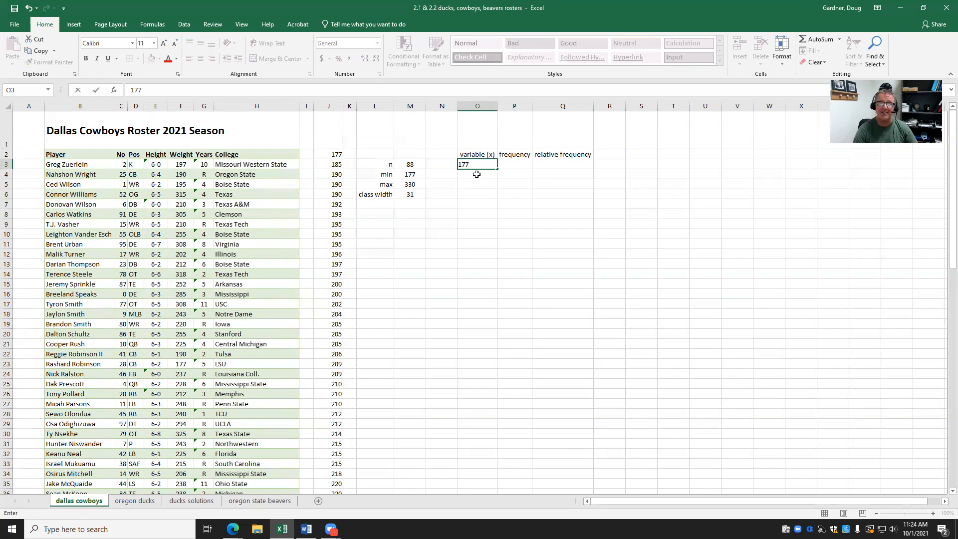
Commit 177 and enter 208 as the second lower limit in O4.
key(Return)
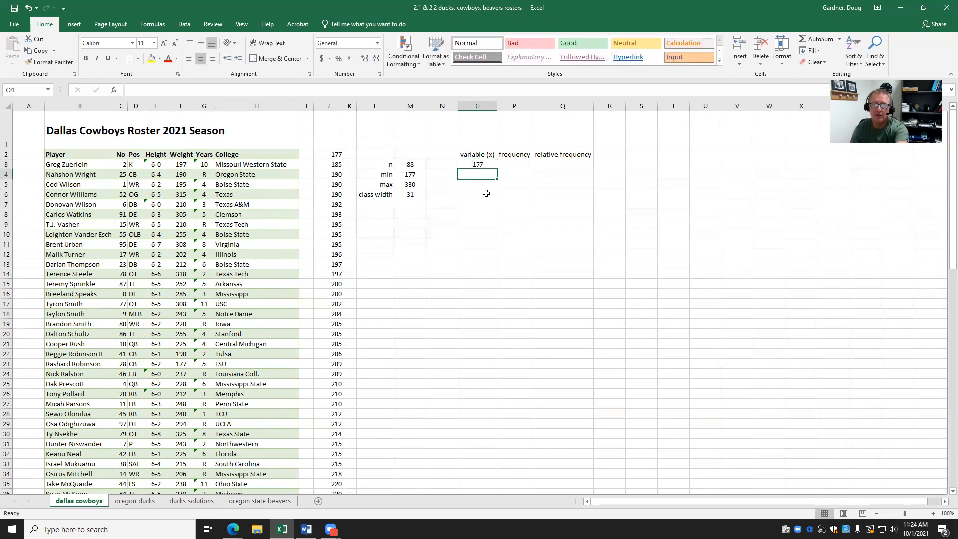
text(208)
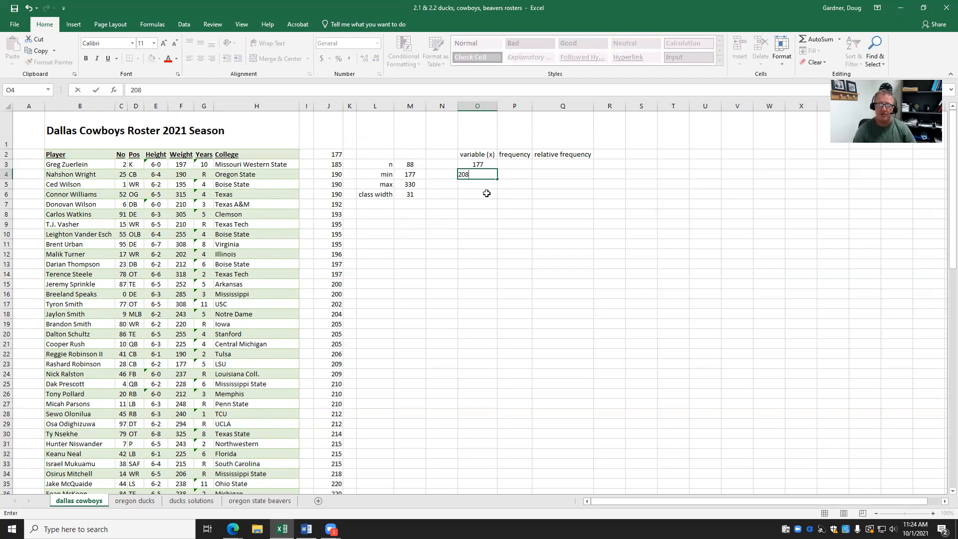
click(487, 193)
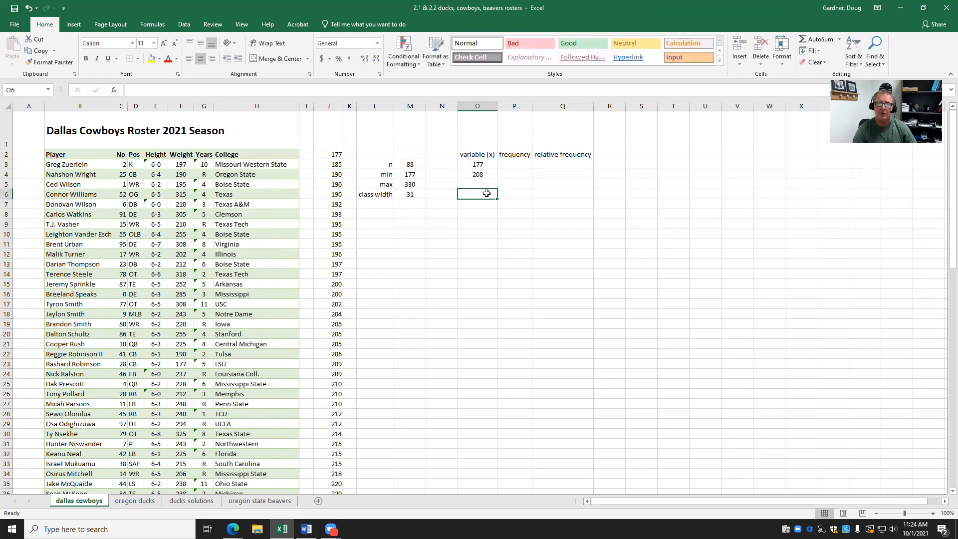
click(484, 162)
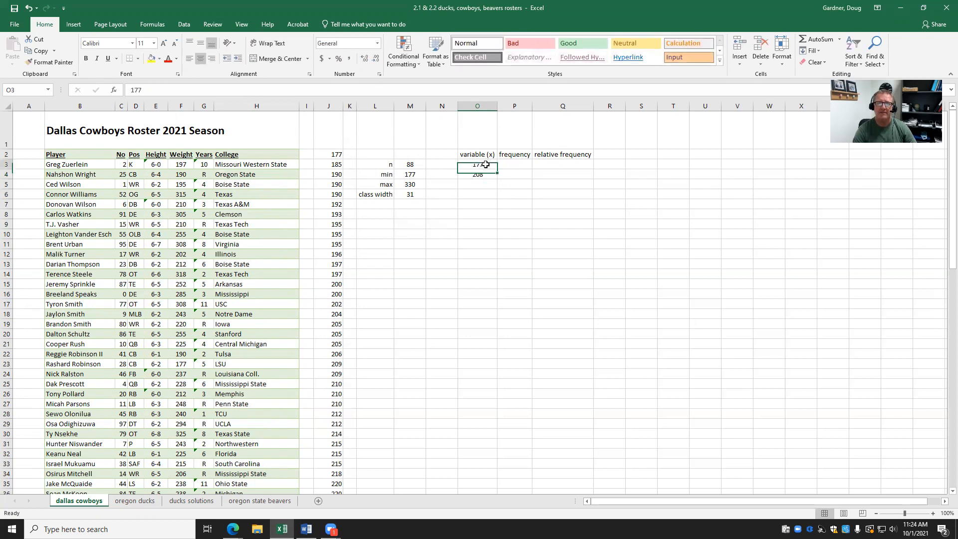
Change the first class in O3 to the range 177-207.
click(207, 86)
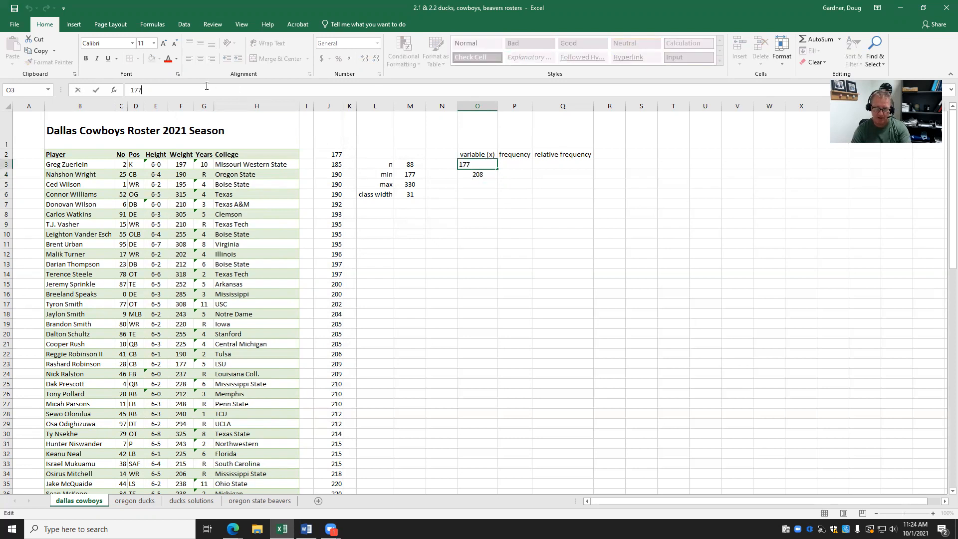
text(-207)
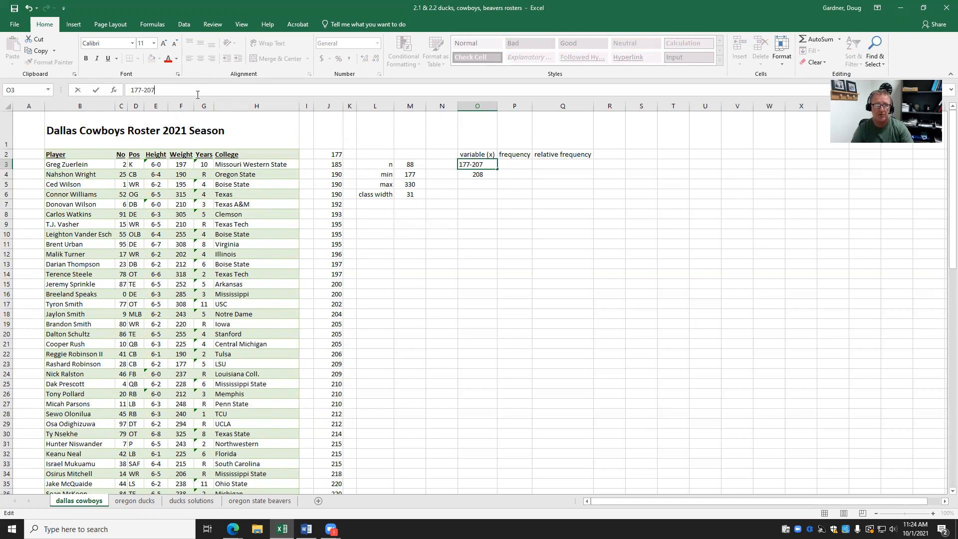
click(96, 90)
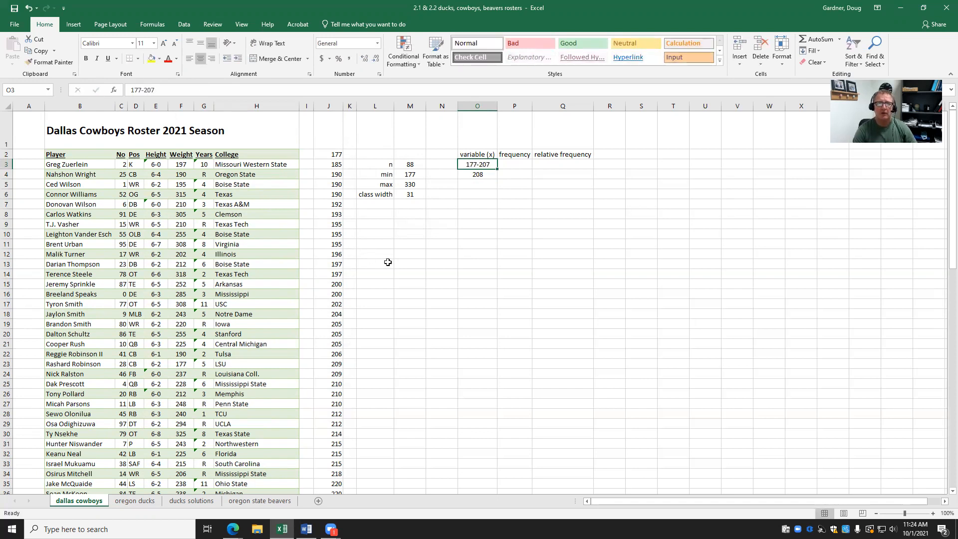
click(477, 184)
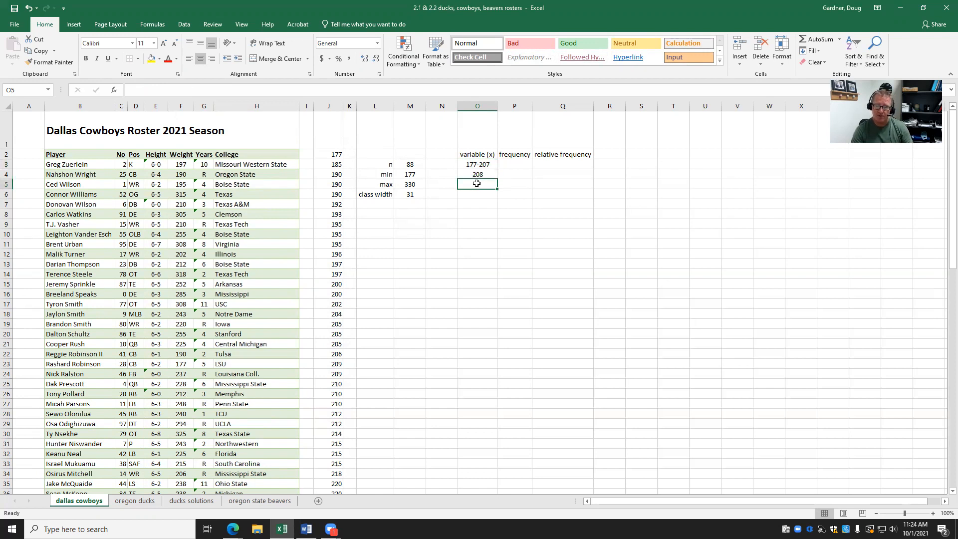
Add lower limits 239, 270 and 301 below 208 in the variable (x) column.
text(236)
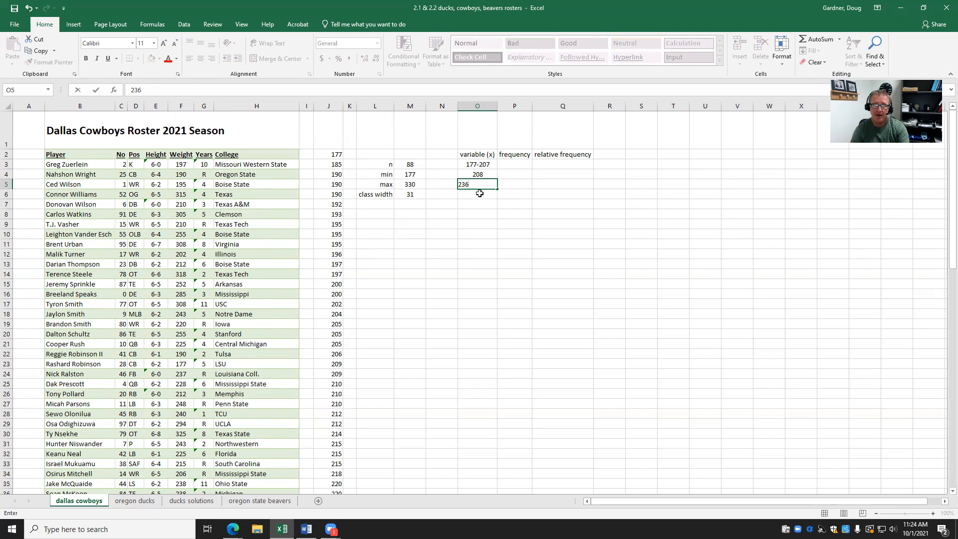
text(9)
key(Return)
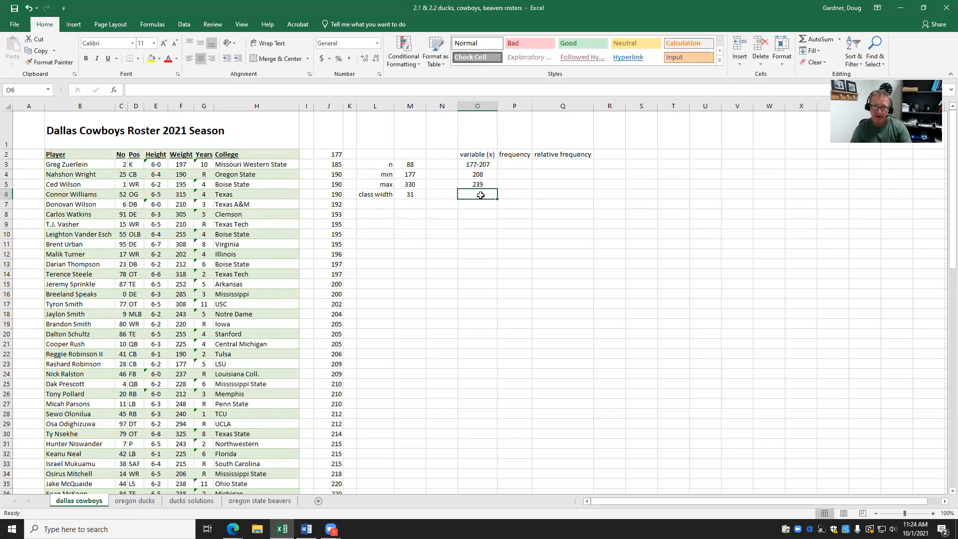
text(270)
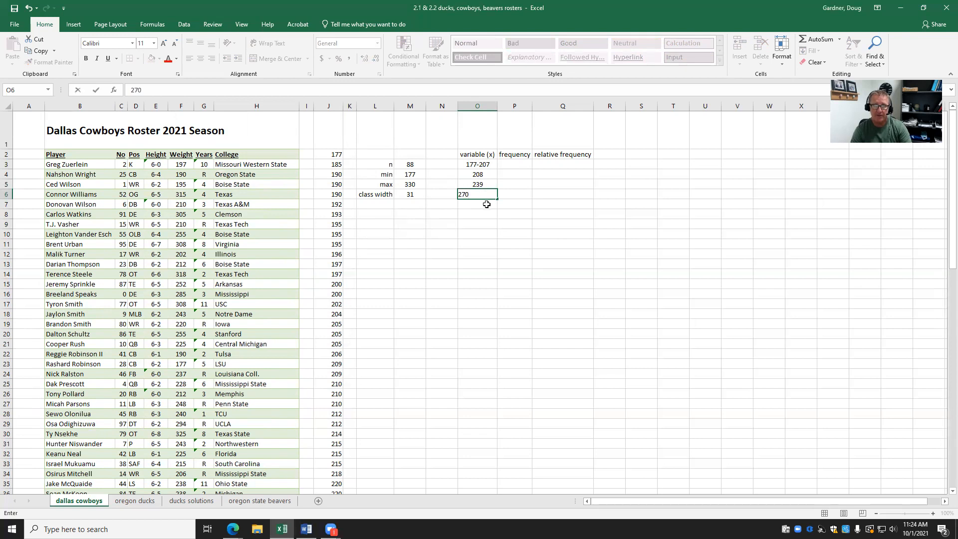
key(Return)
text(301)
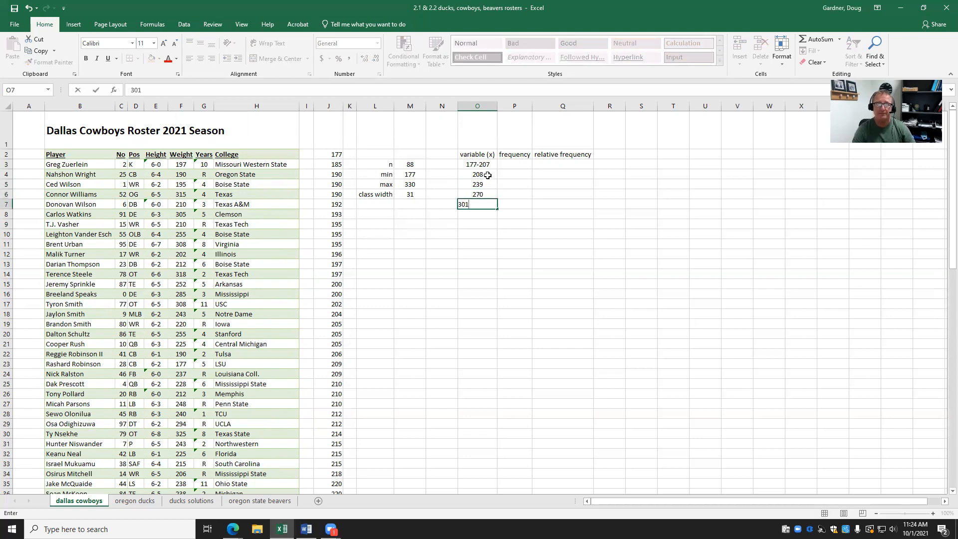
click(487, 175)
click(182, 88)
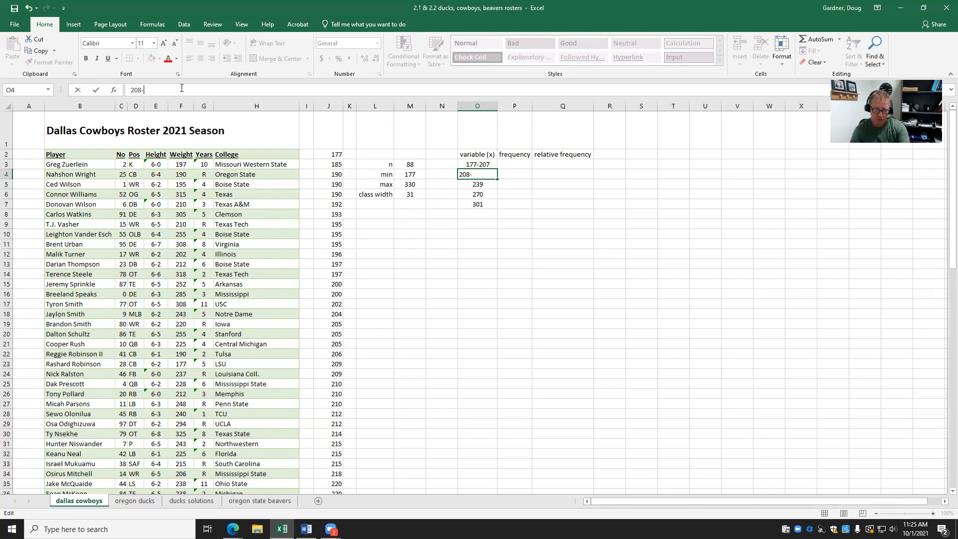
Complete the class ranges 208-238, 239-269 and 270-301 in O4:O6.
click(95, 90)
click(488, 183)
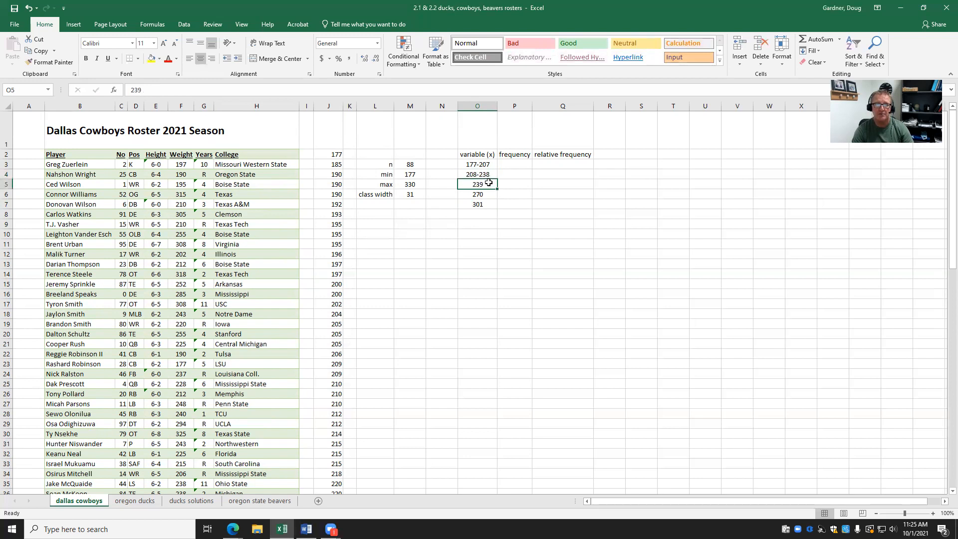
click(187, 91)
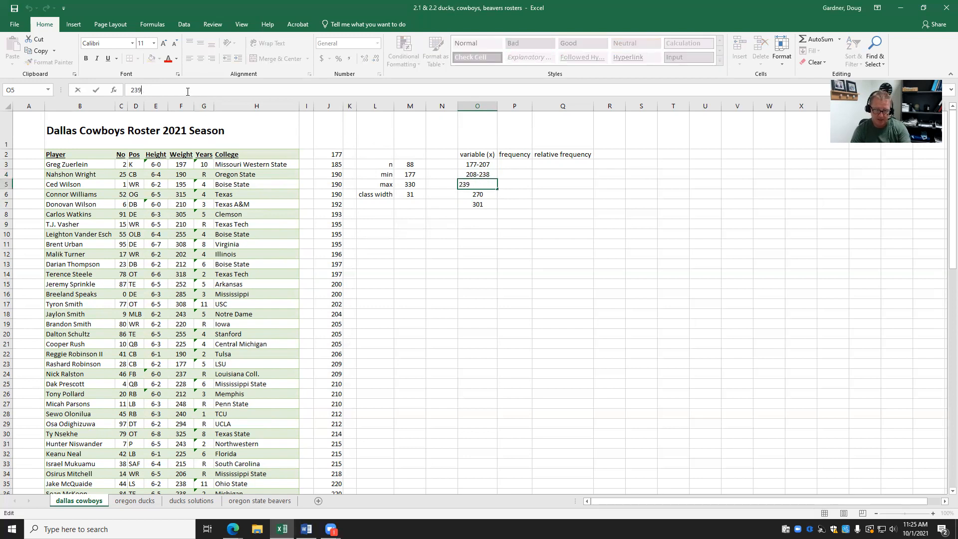
text(-269)
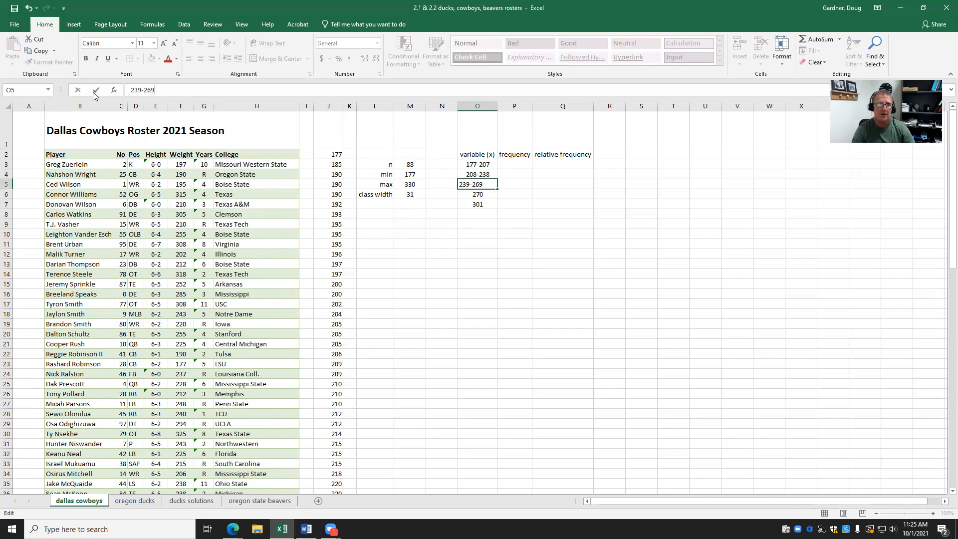
click(96, 90)
click(476, 193)
click(182, 85)
text(-)
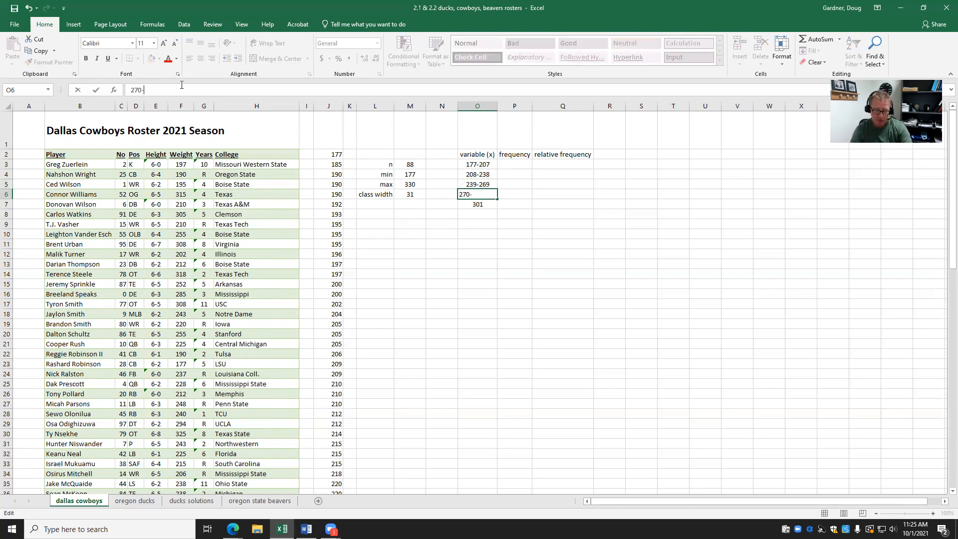
text(301)
click(96, 91)
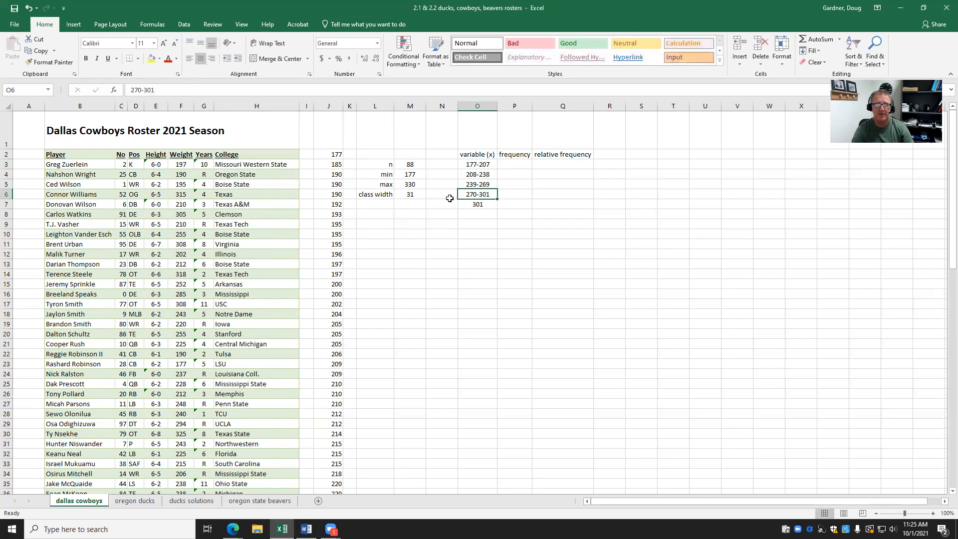
Make the last class 301-331 and recheck class width 31 and maximum 330.
click(479, 205)
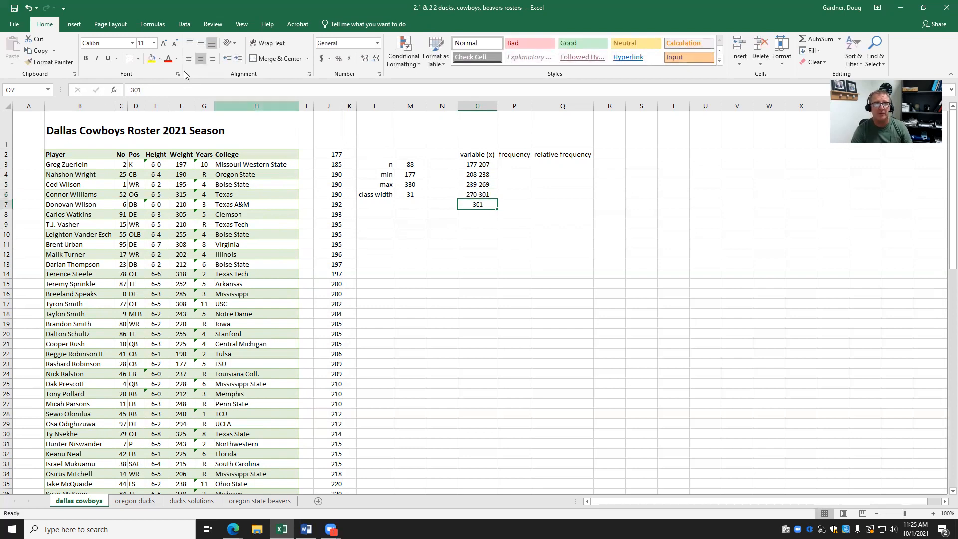
click(171, 89)
text(-331)
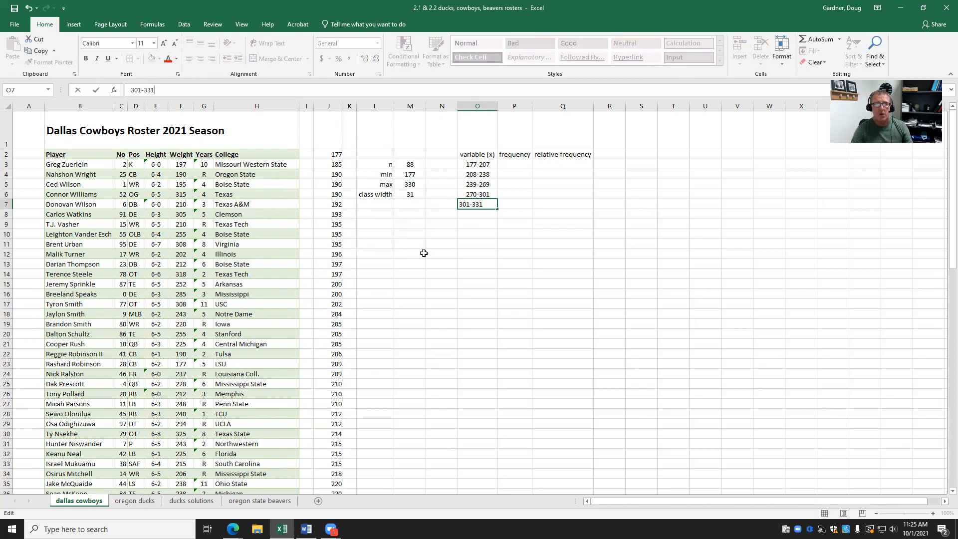
click(425, 255)
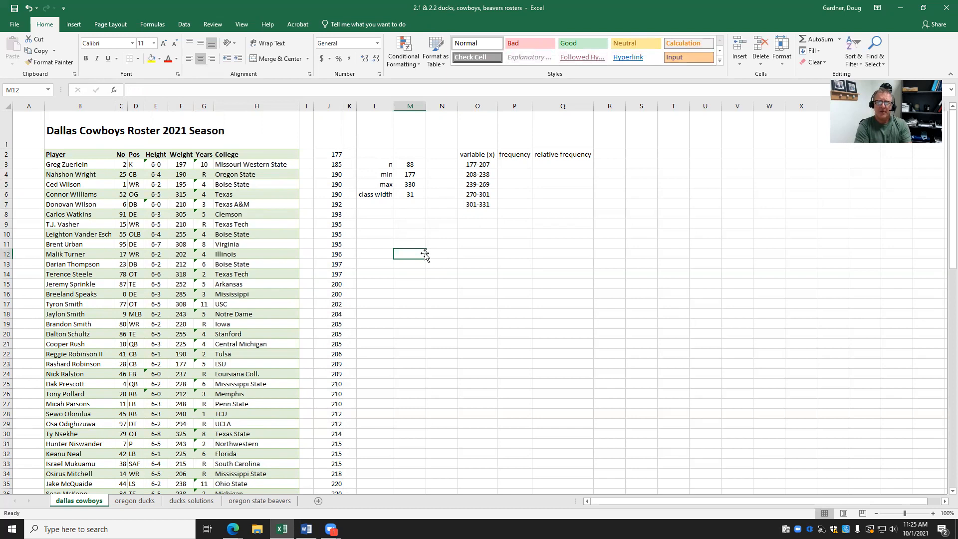
click(413, 194)
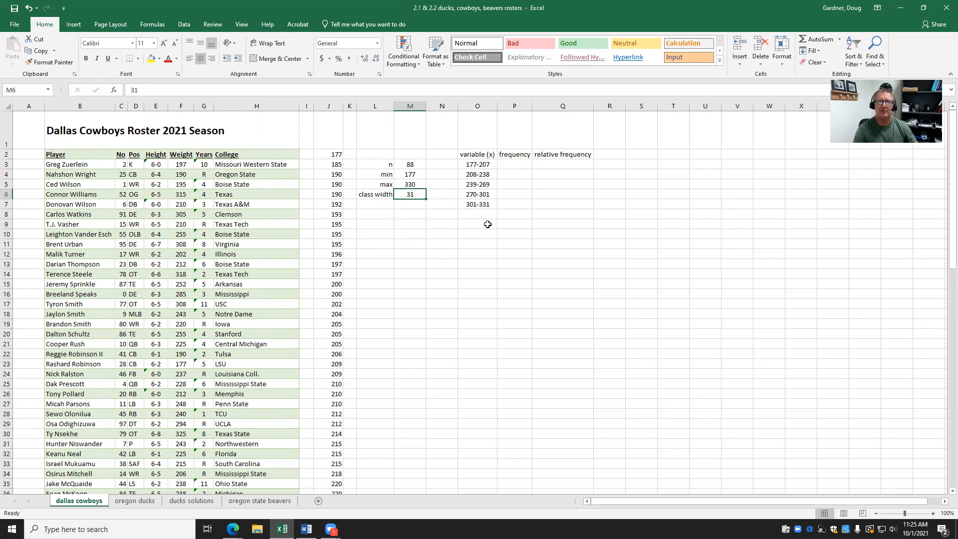
click(486, 205)
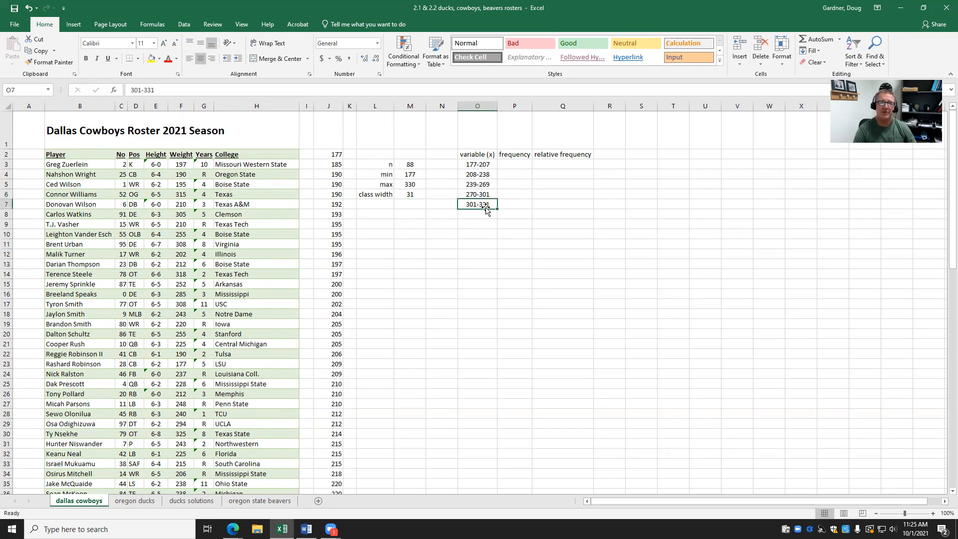
click(417, 185)
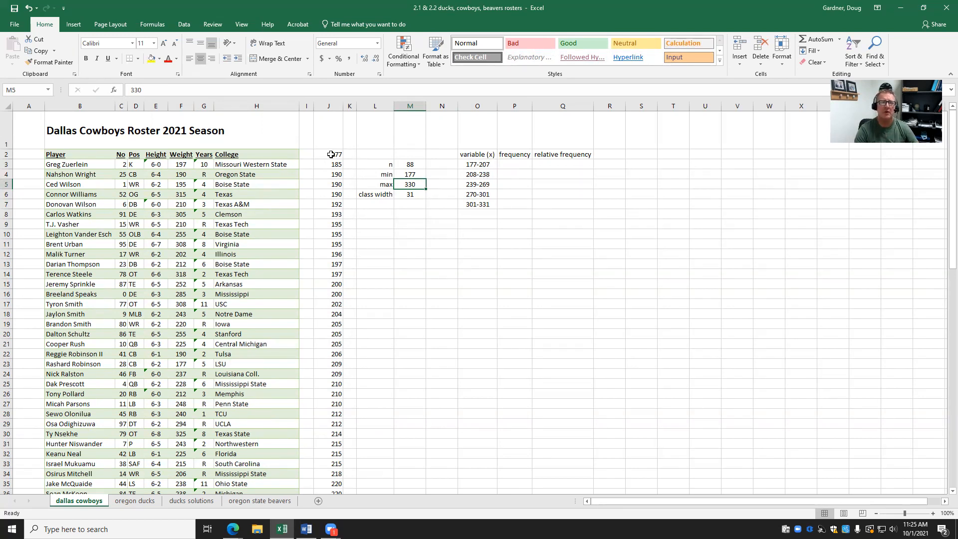
Shade the first class's weights (177-206) yellow and record its frequency as 21.
drag(331, 154, 333, 355)
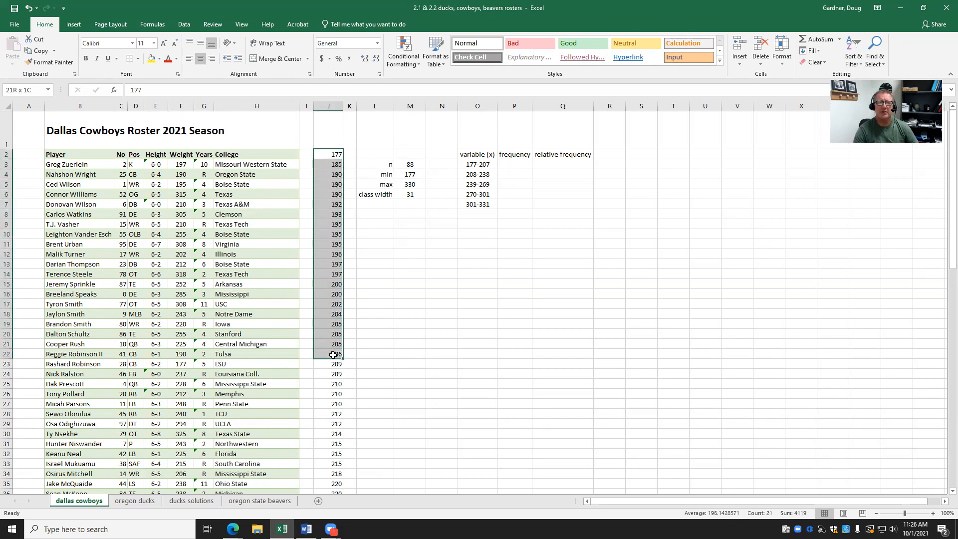
click(151, 59)
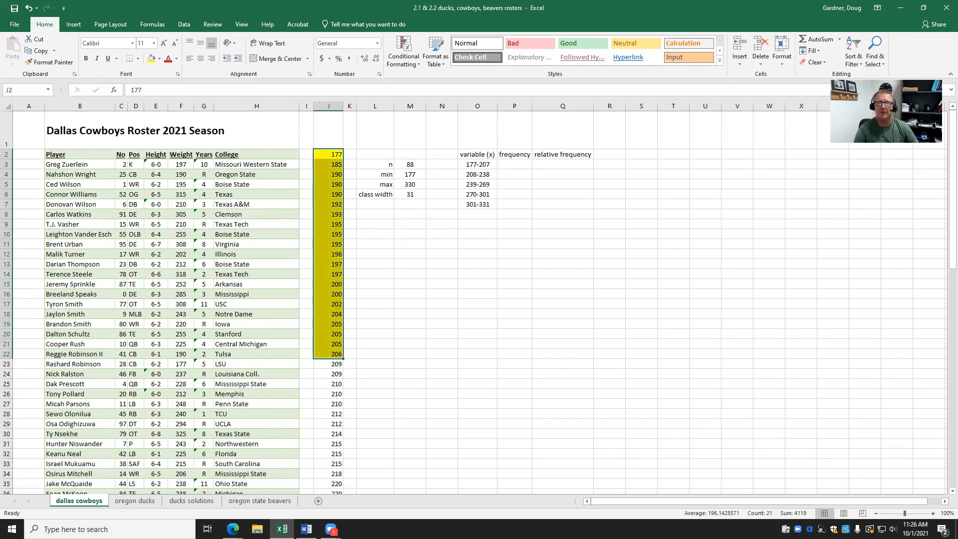
click(520, 167)
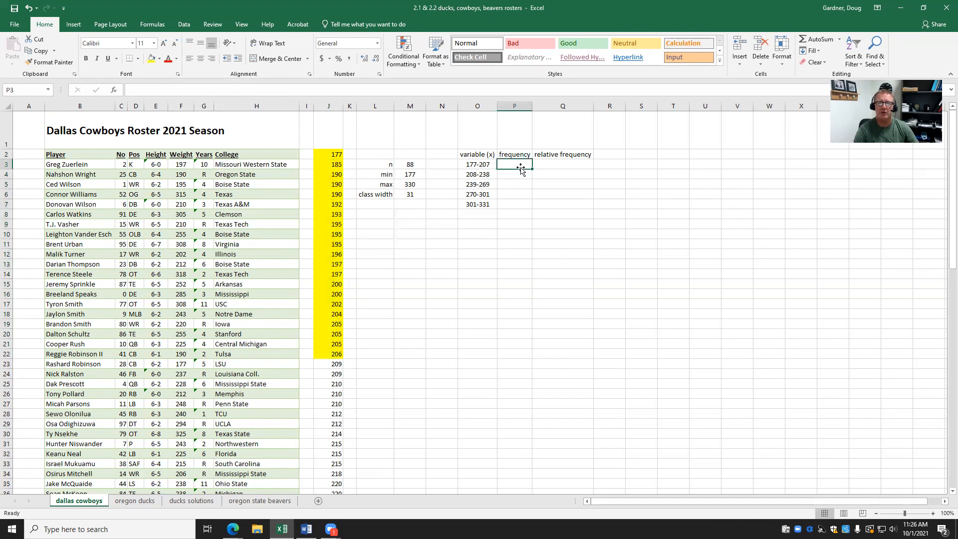
text(21)
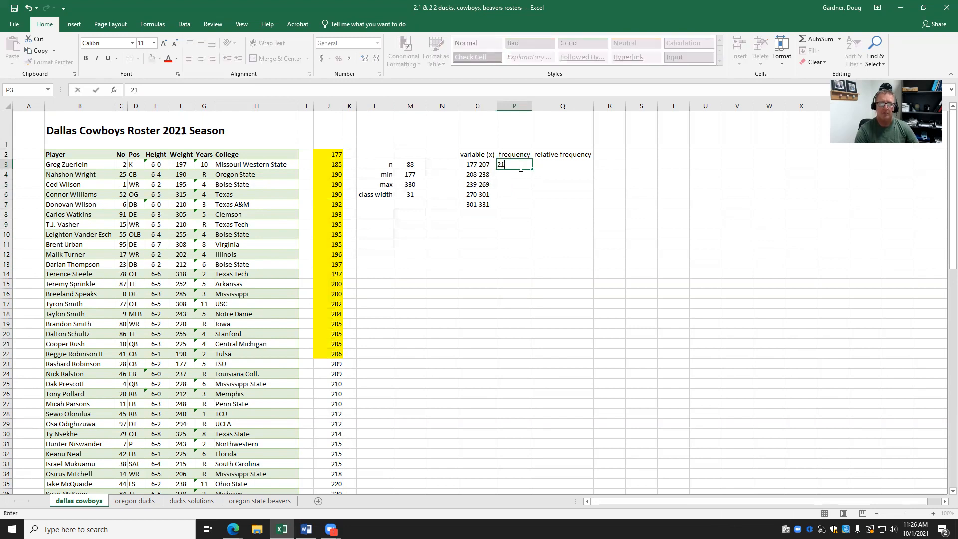
click(519, 207)
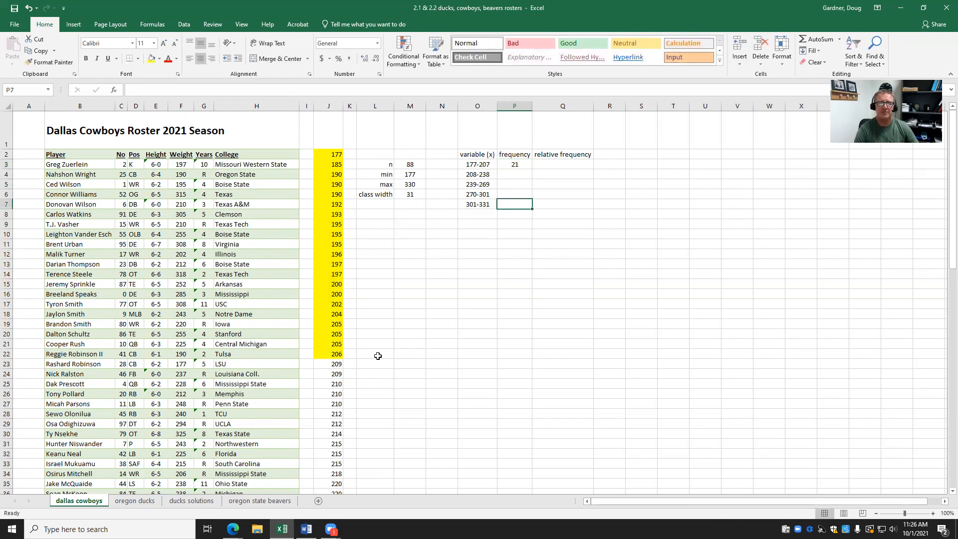
Shade the second class's weights (209-238) orange and record its frequency as 27.
drag(338, 365, 319, 345)
click(160, 58)
click(168, 136)
scroll(500, 291, up, 7)
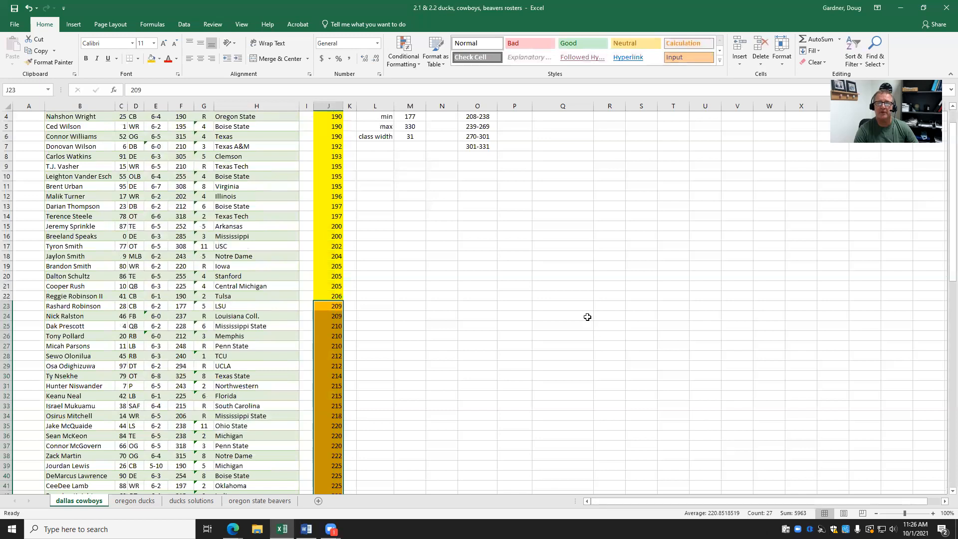
scroll(448, 193, up, 1)
click(515, 176)
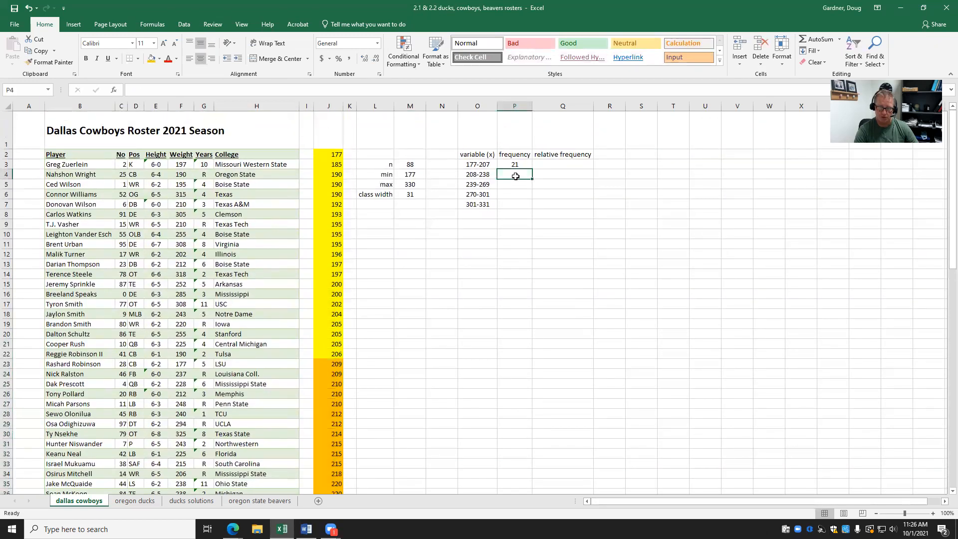
text(27)
key(Return)
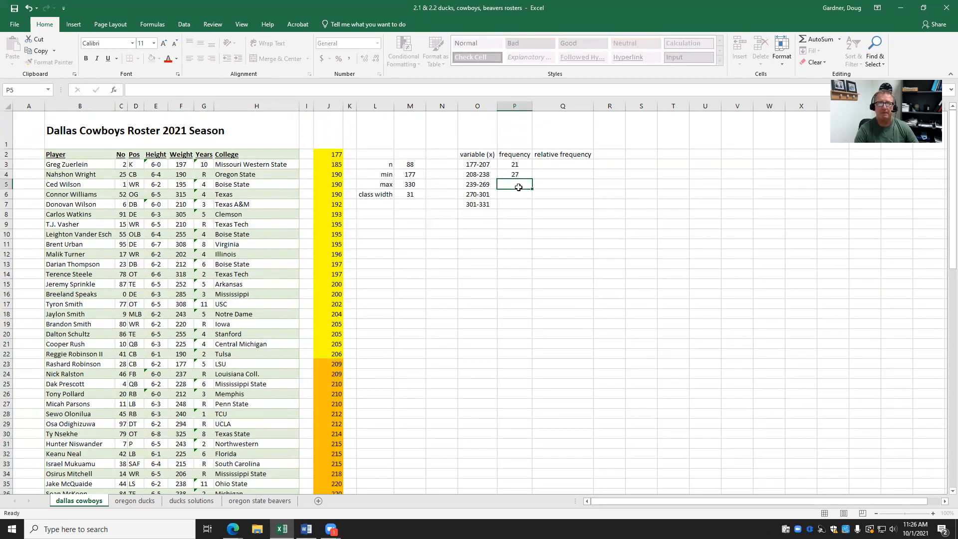
scroll(485, 214, down, 11)
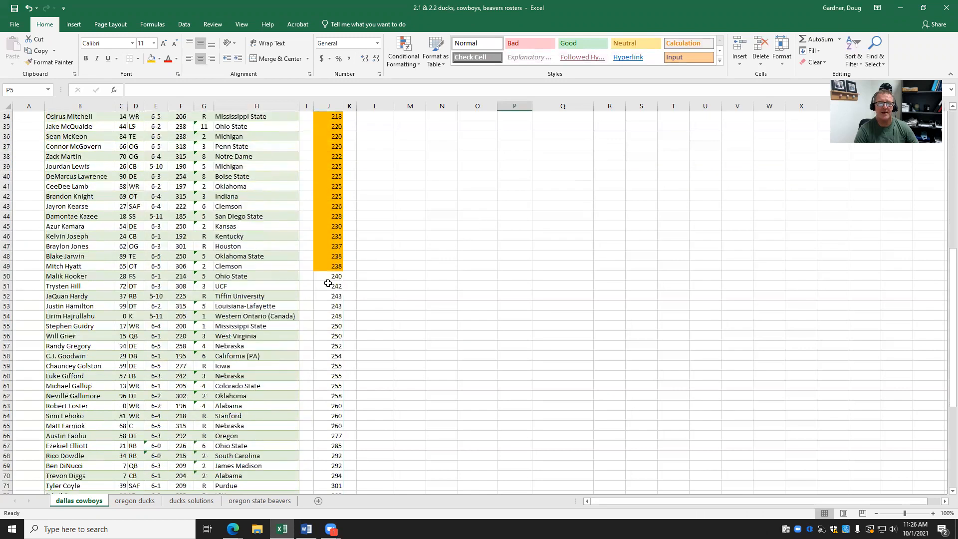
Shade the third class's weights, 240 to 260, with a fill colour.
drag(332, 275, 337, 424)
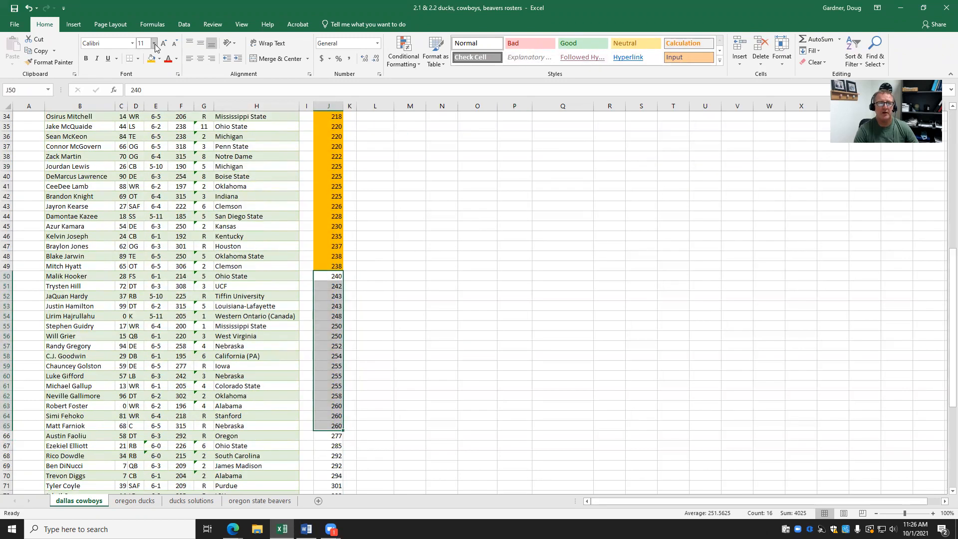
click(158, 62)
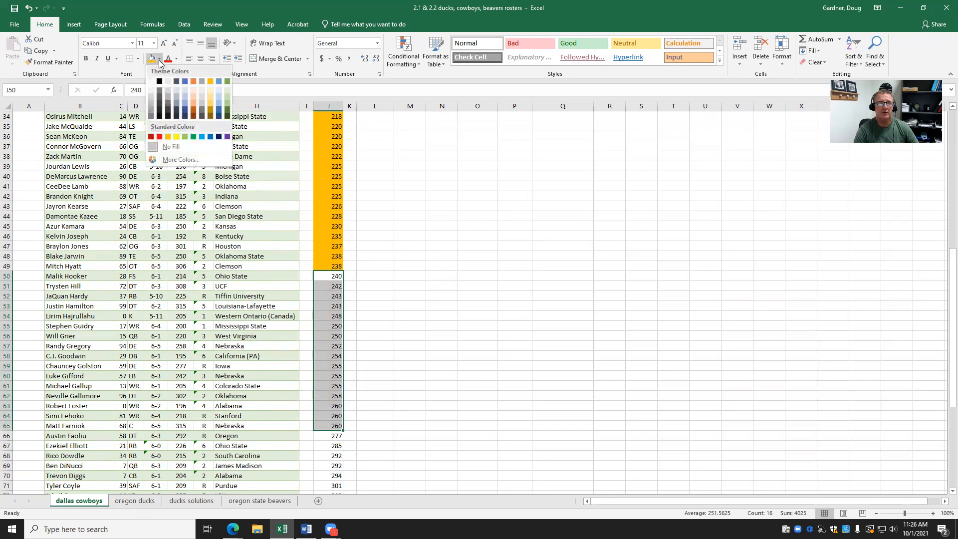
click(175, 134)
scroll(690, 417, up, 11)
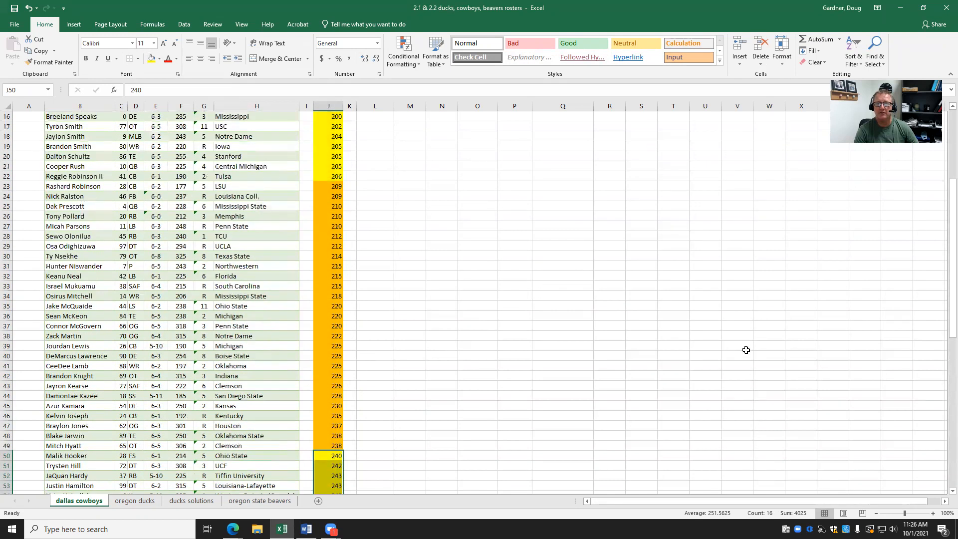
click(513, 184)
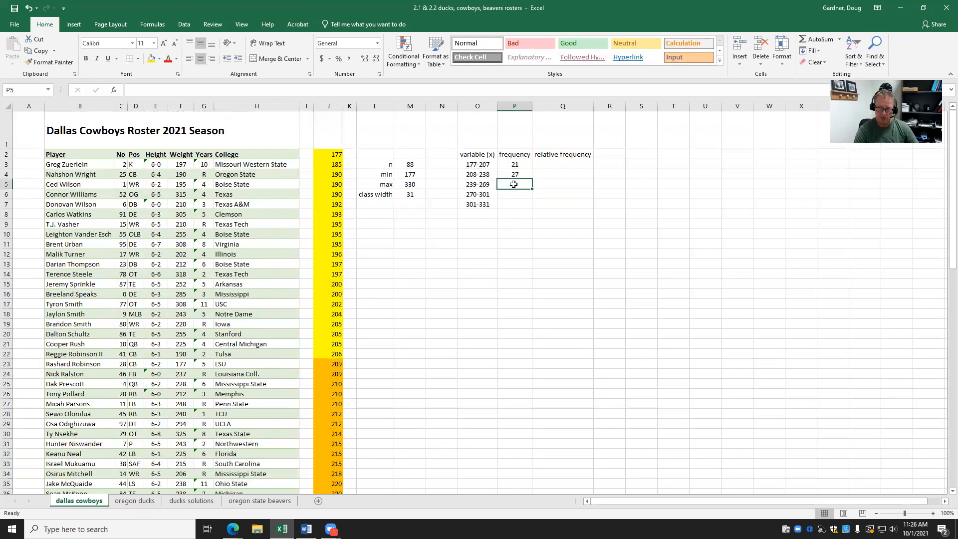
Enter 16 for the third class and shade the 277–301 weights (J66:J71) orange.
text(1)
click(536, 234)
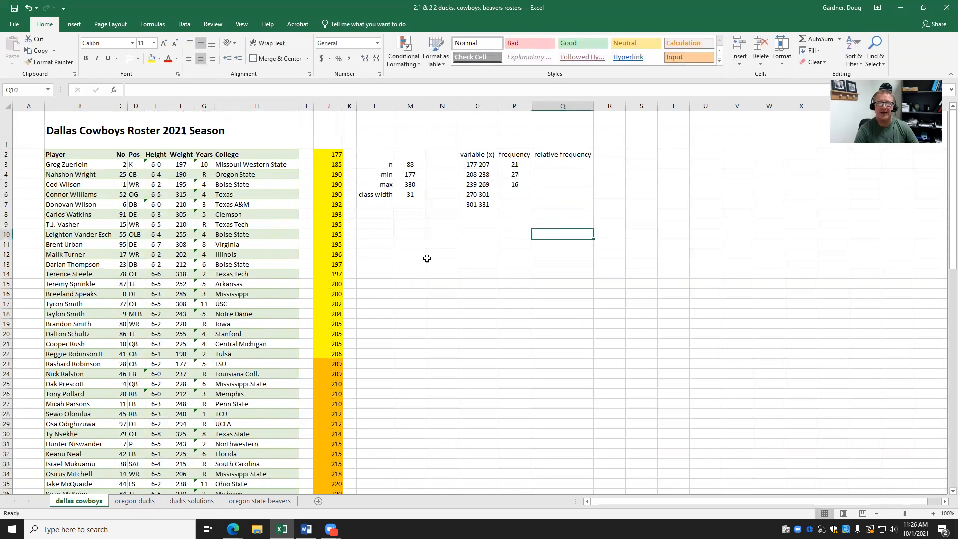
scroll(424, 260, down, 10)
scroll(420, 262, down, 3)
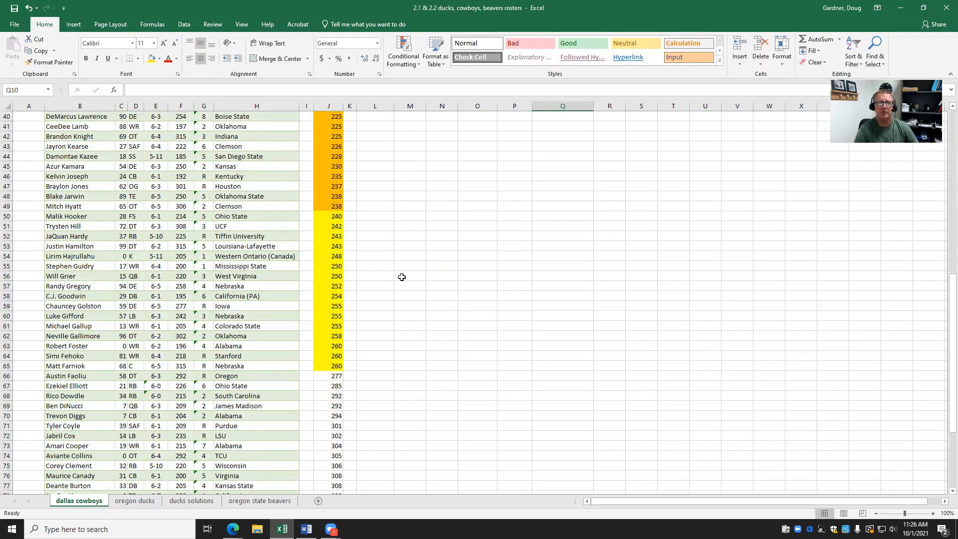
scroll(402, 277, up, 12)
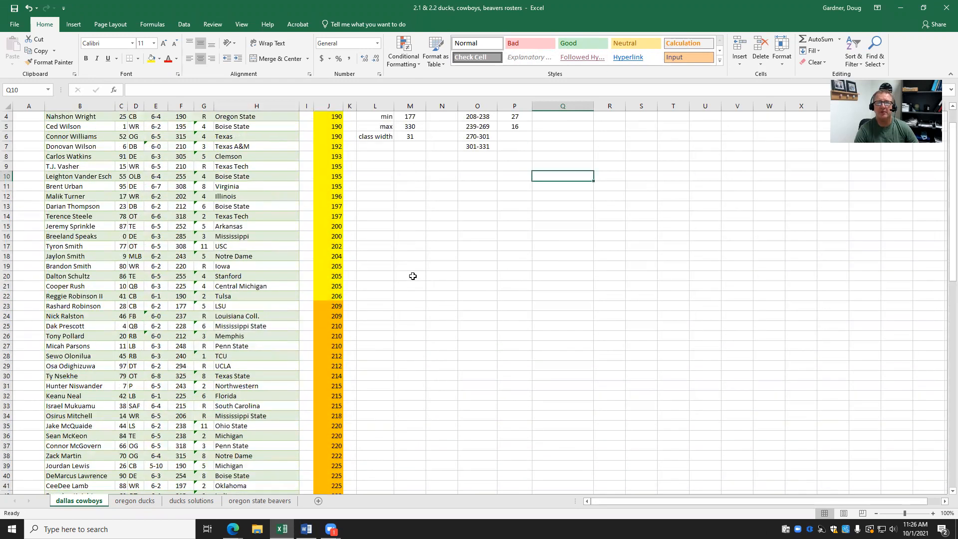
scroll(412, 276, down, 15)
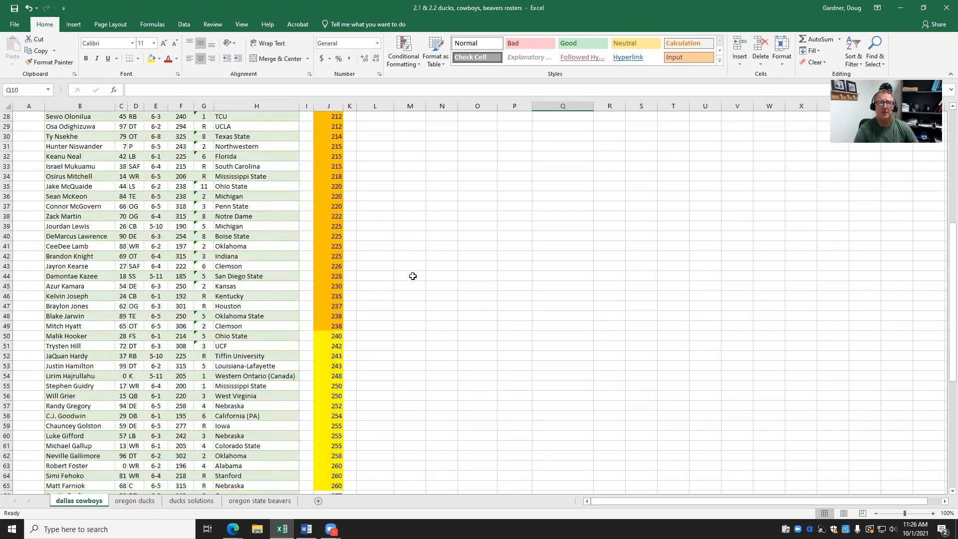
drag(340, 286, 342, 338)
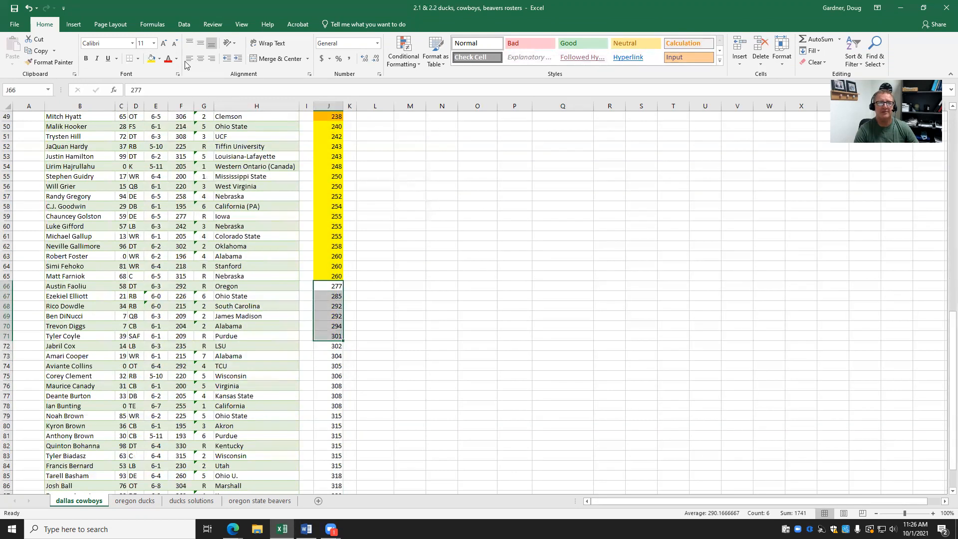
click(160, 58)
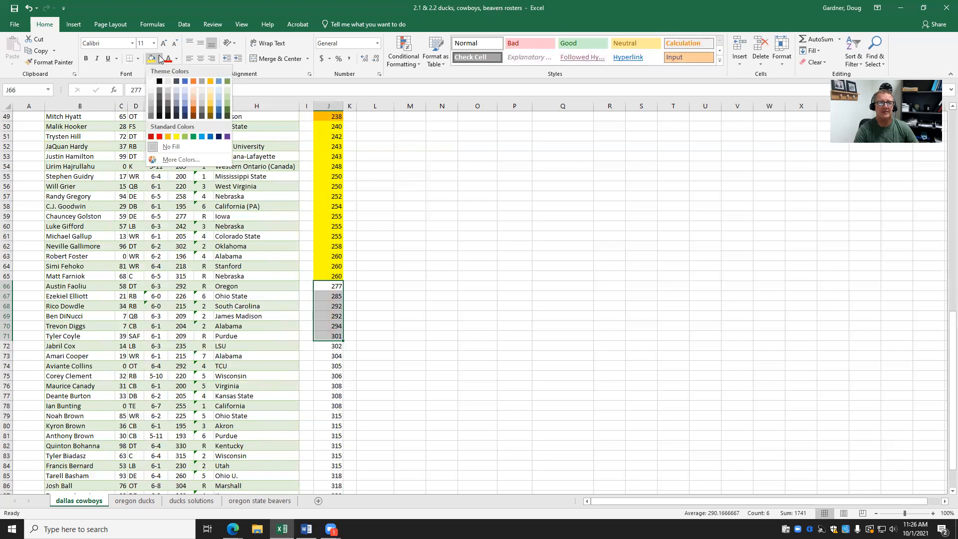
click(168, 141)
Enter 6 as the 270-301 class frequency in P6.
scroll(619, 315, up, 16)
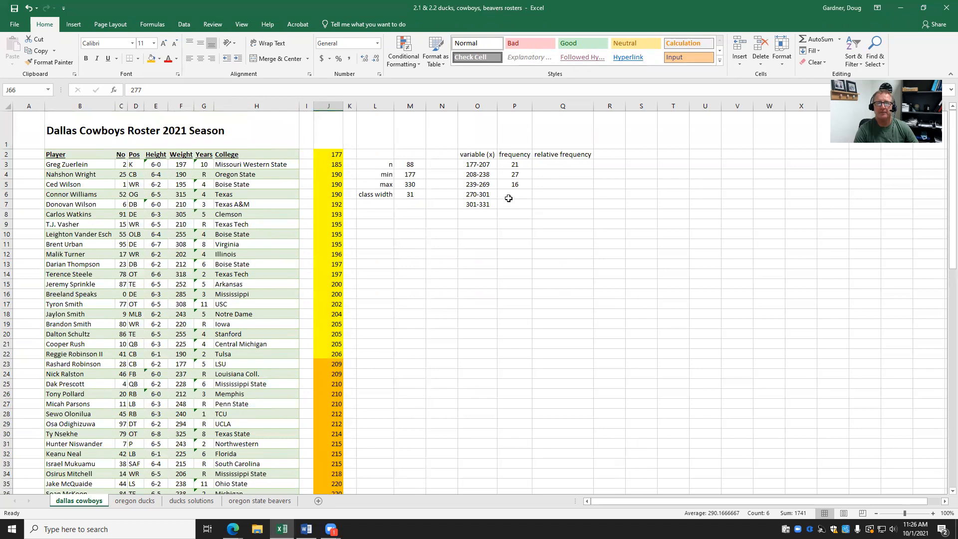
click(509, 196)
text(6)
click(513, 230)
Count the weights from 302 downward and enter 18 in P7.
scroll(498, 249, down, 14)
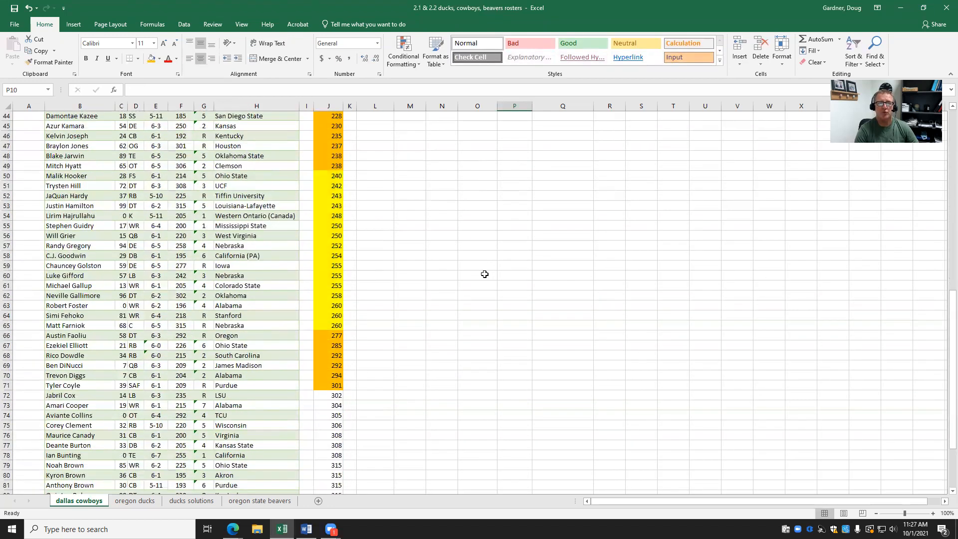
scroll(484, 274, down, 5)
drag(334, 255, 336, 420)
scroll(621, 327, up, 16)
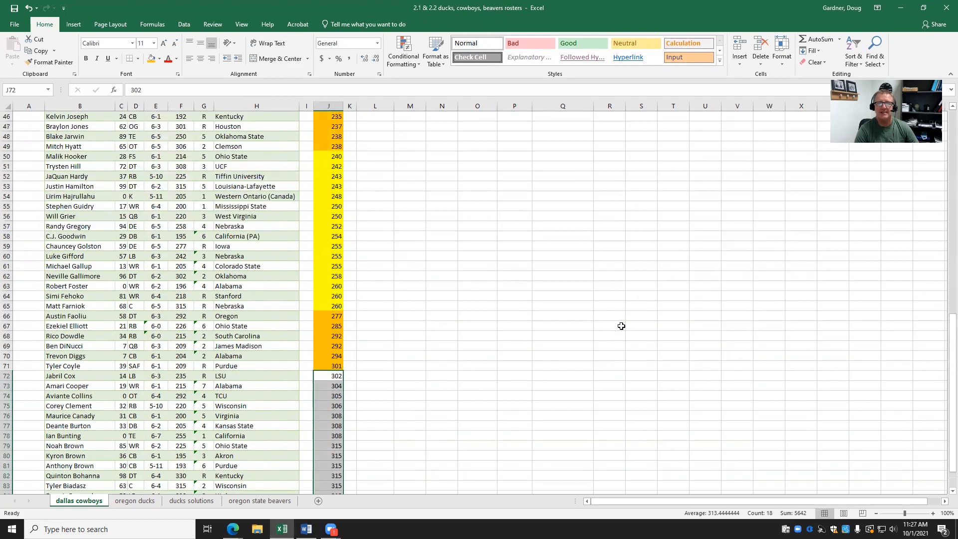
scroll(629, 272, up, 3)
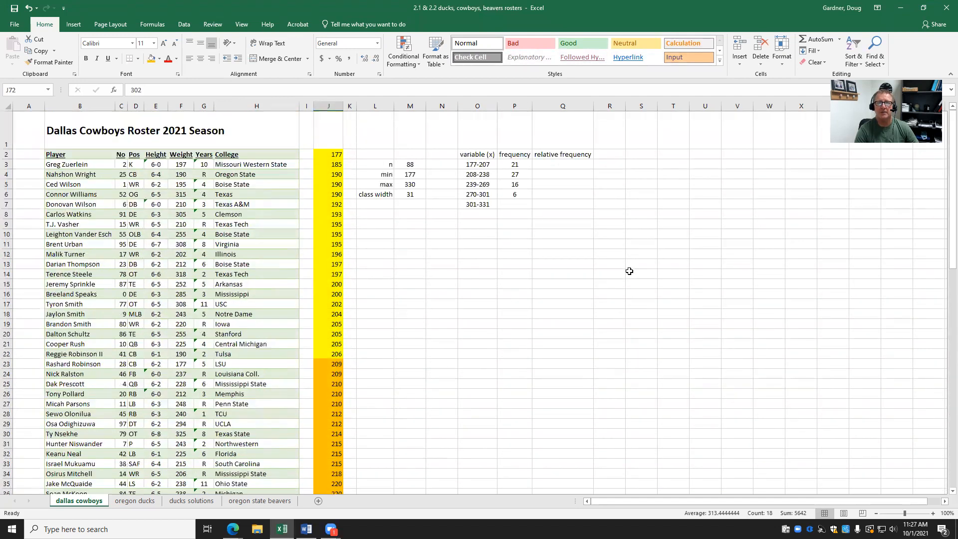
click(519, 209)
text(18)
click(525, 234)
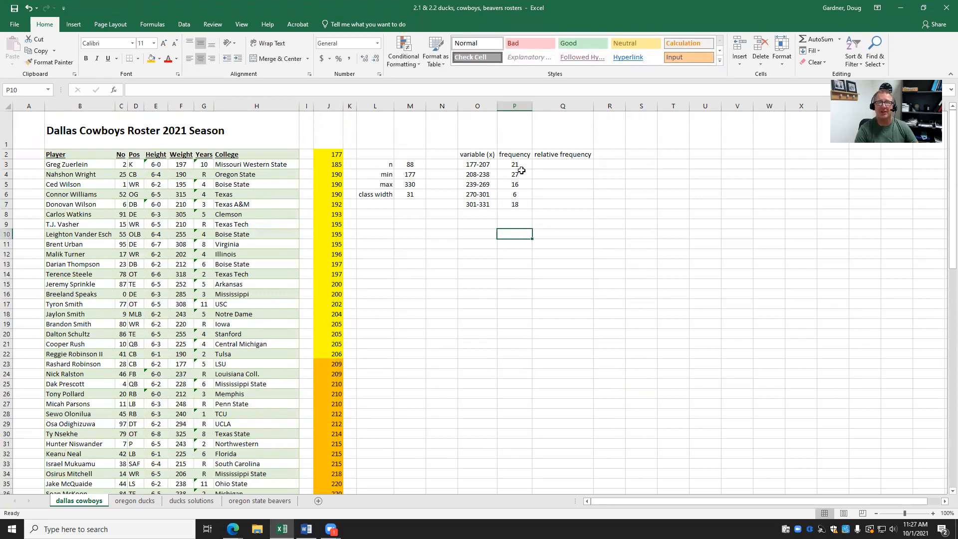
Select P3:P7 to confirm the frequencies total 88.
drag(519, 163, 519, 203)
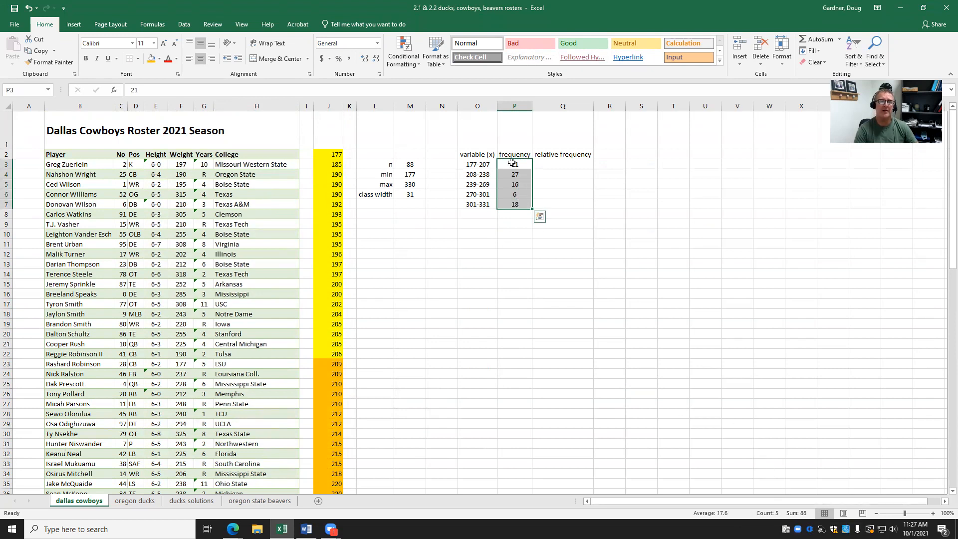
click(524, 244)
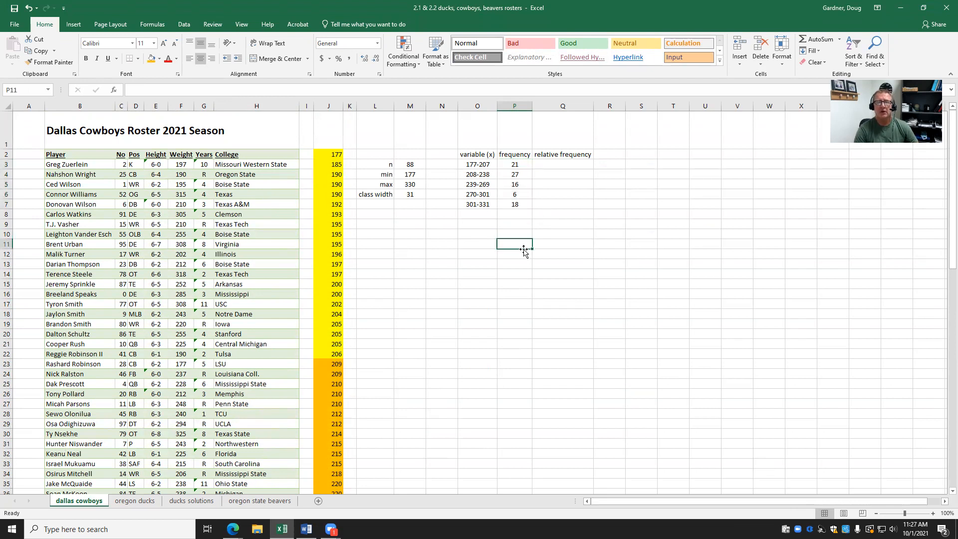
click(561, 262)
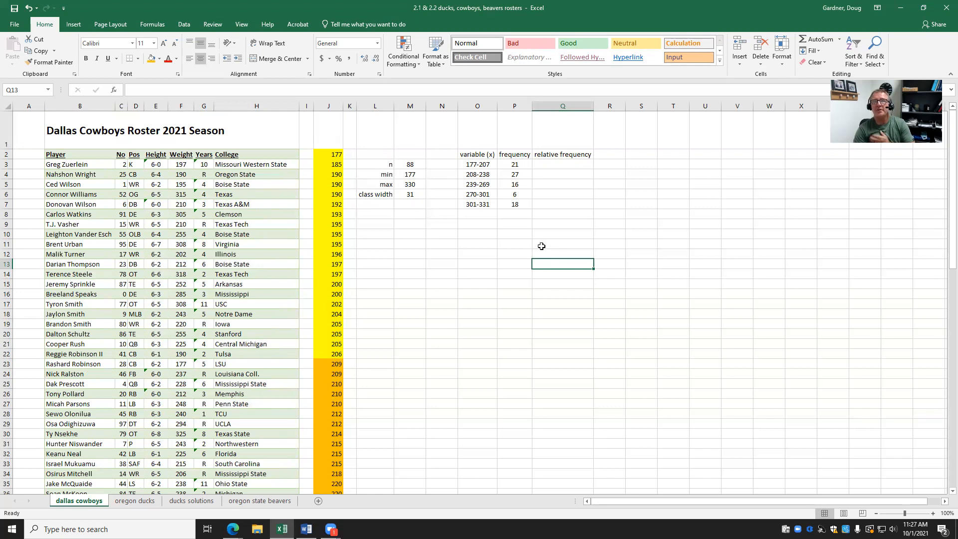
Enter =P3/88 in Q3 and fill it down to Q7.
click(565, 166)
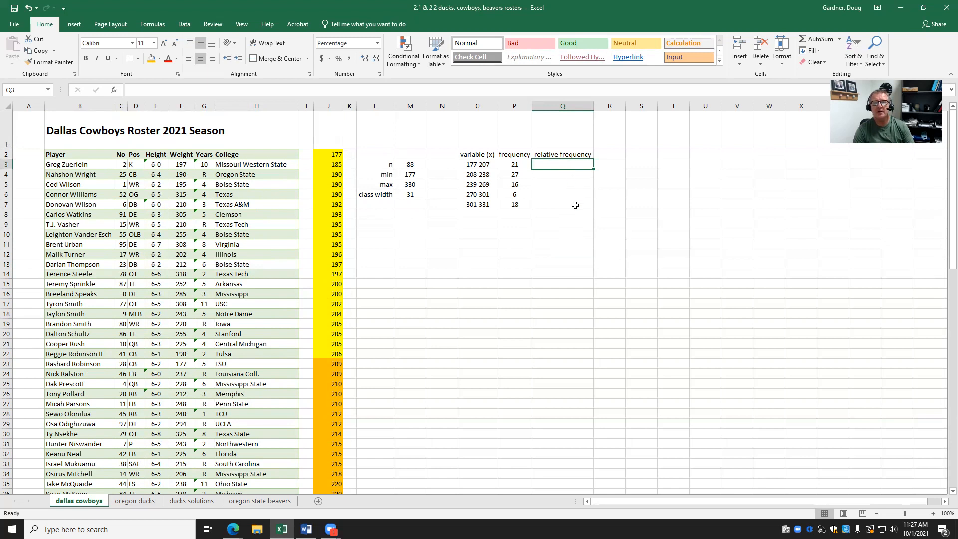
text(=)
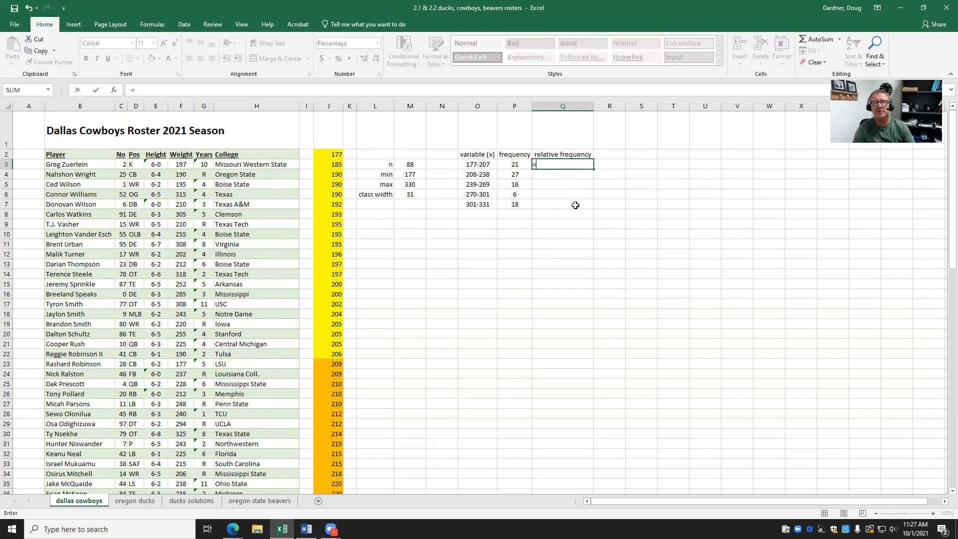
click(516, 163)
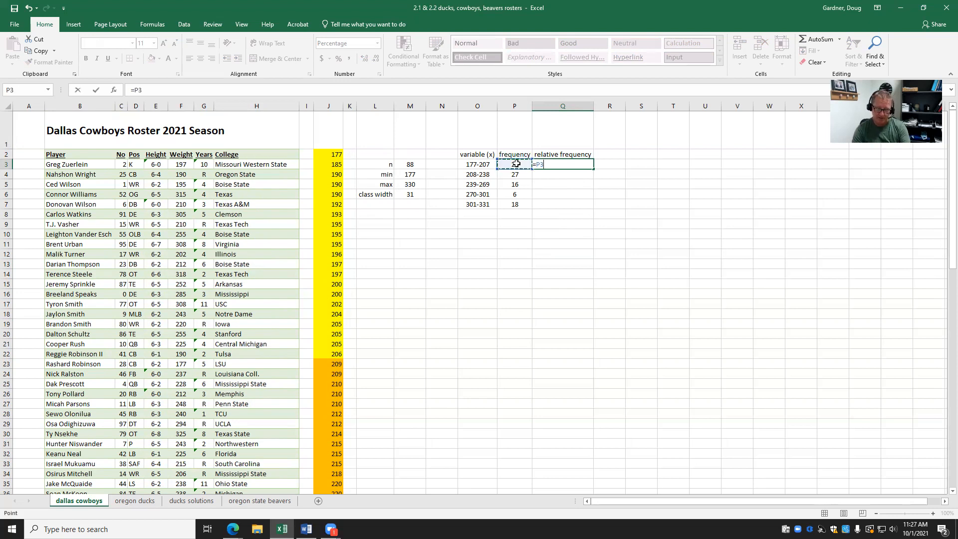
text(/88)
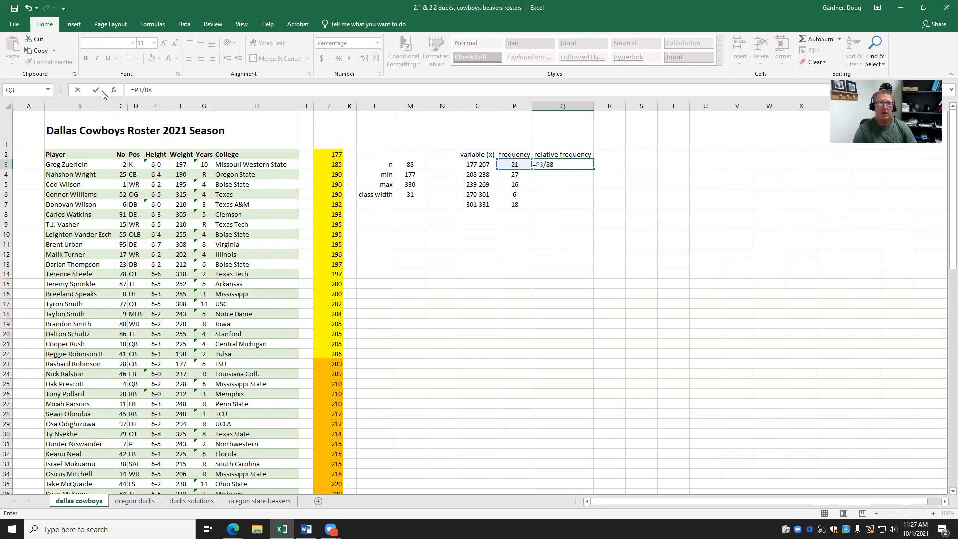
click(97, 90)
drag(594, 170, 595, 208)
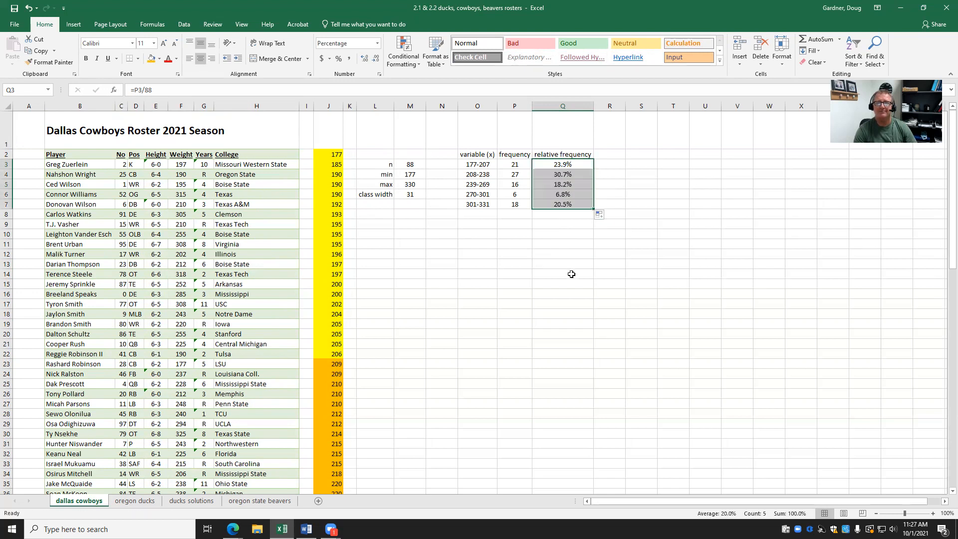
click(570, 273)
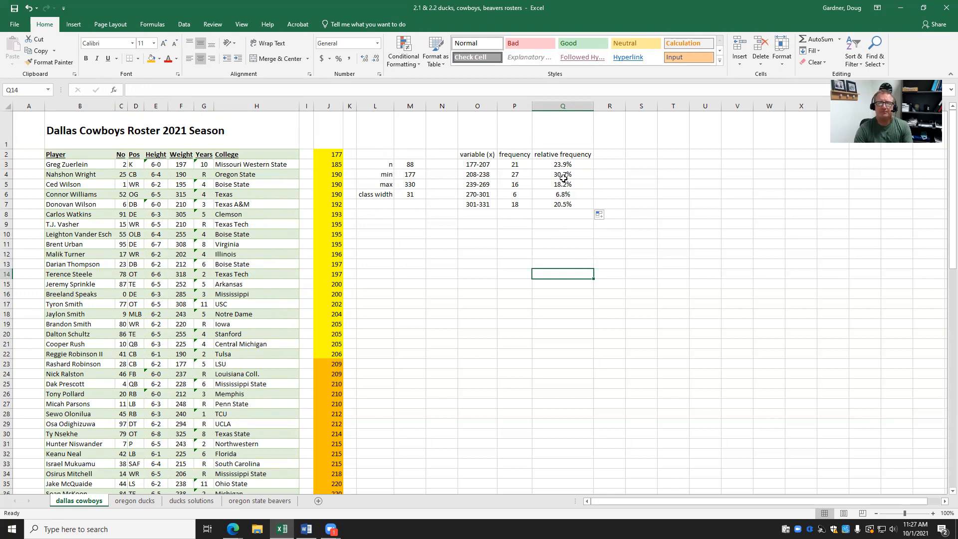
Format Q3:Q7 as Percentage with 0 decimal places.
drag(564, 164, 562, 204)
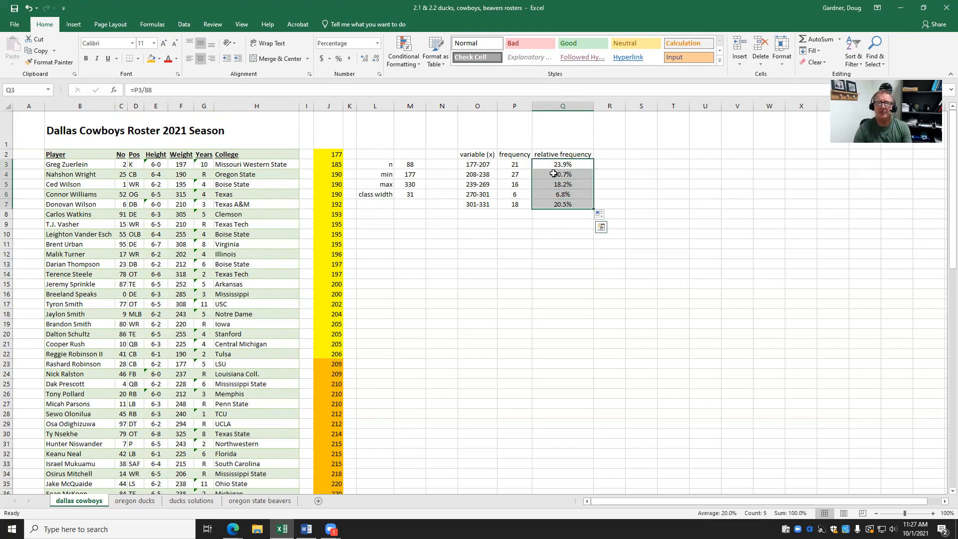
right_click(553, 173)
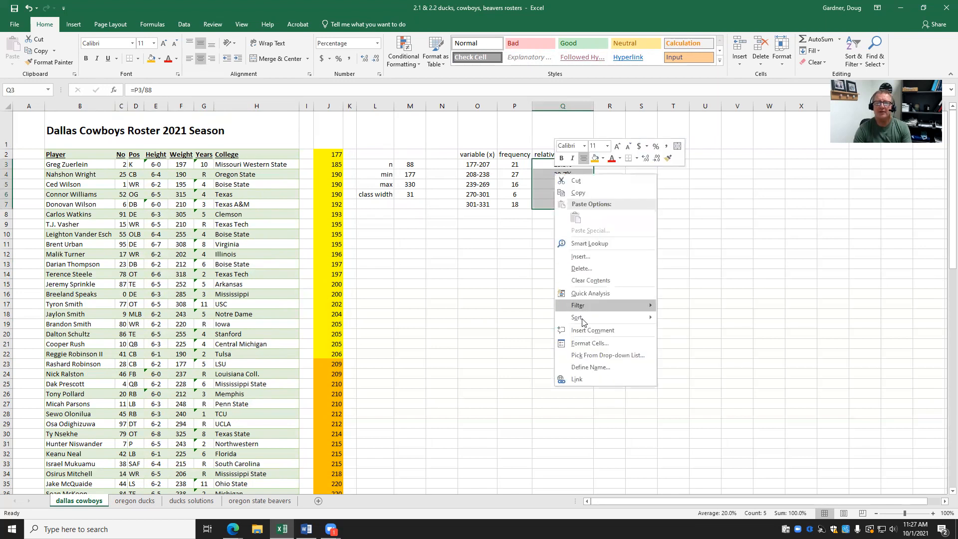
click(586, 344)
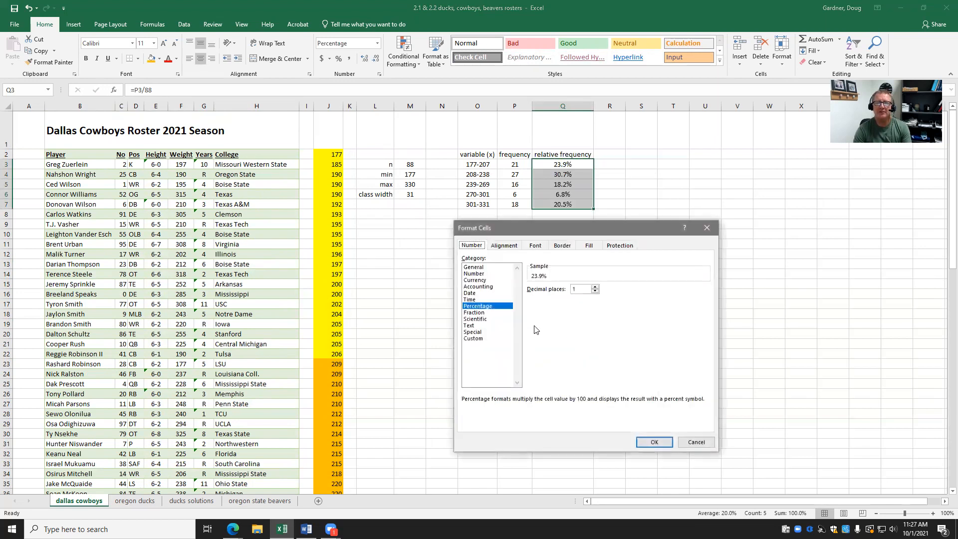
click(488, 307)
click(652, 443)
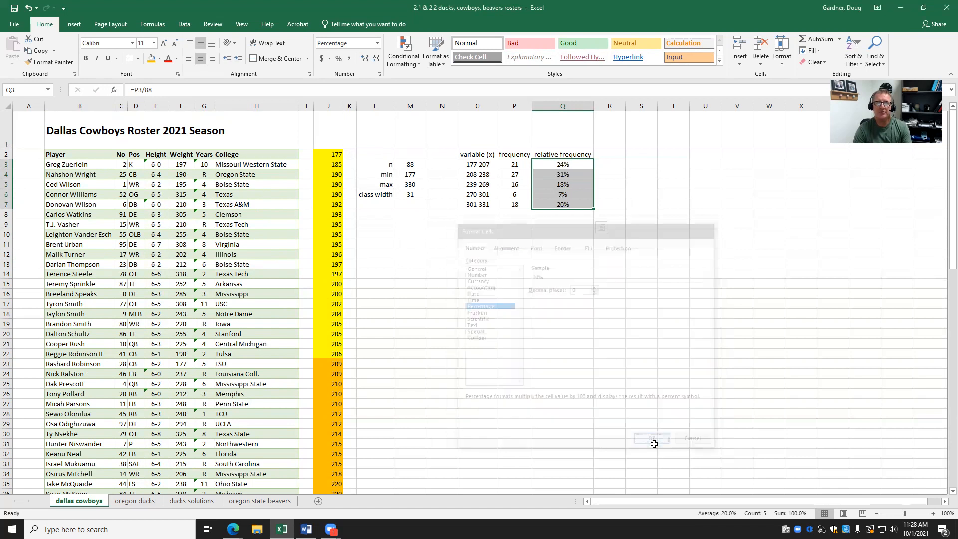
click(594, 266)
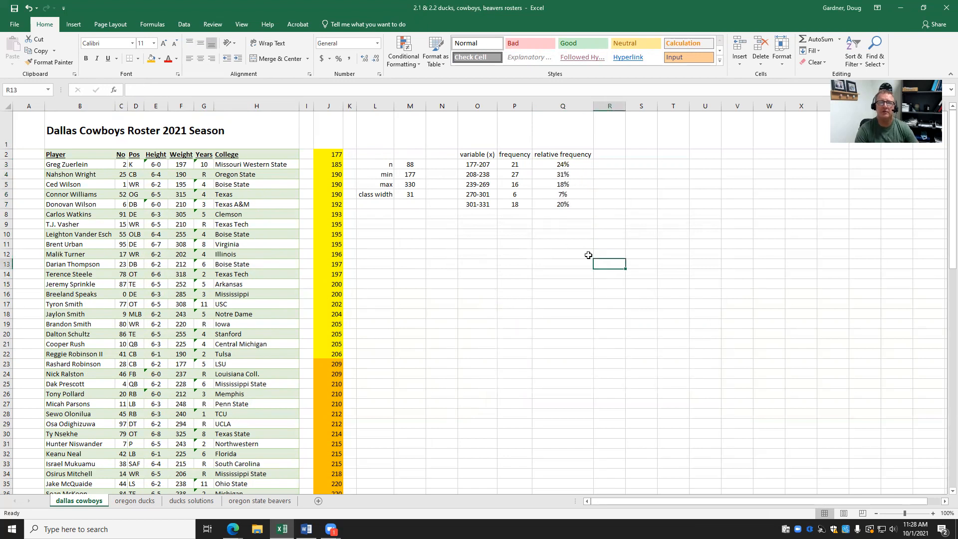
Insert a clustered column chart from O3:P7, then move and enlarge it below the table.
click(588, 239)
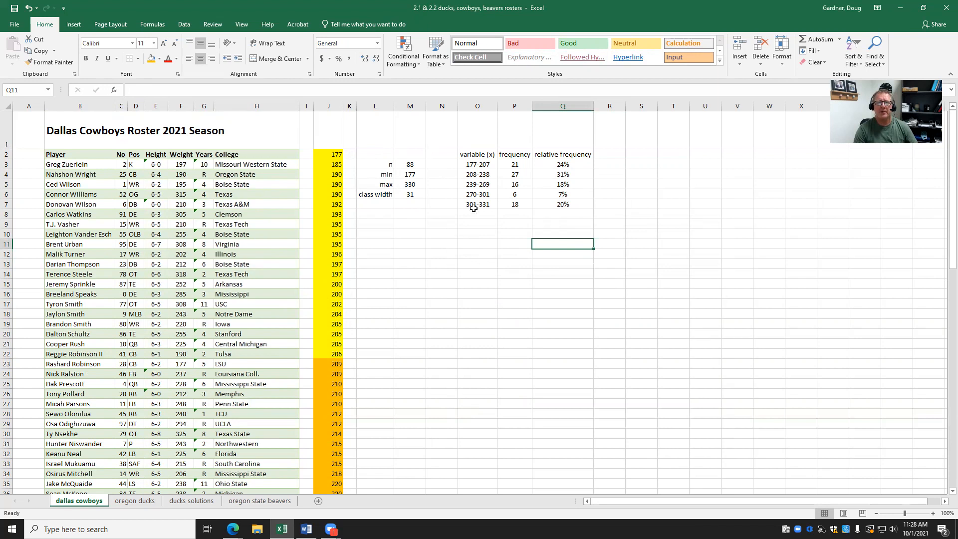
drag(475, 164, 501, 201)
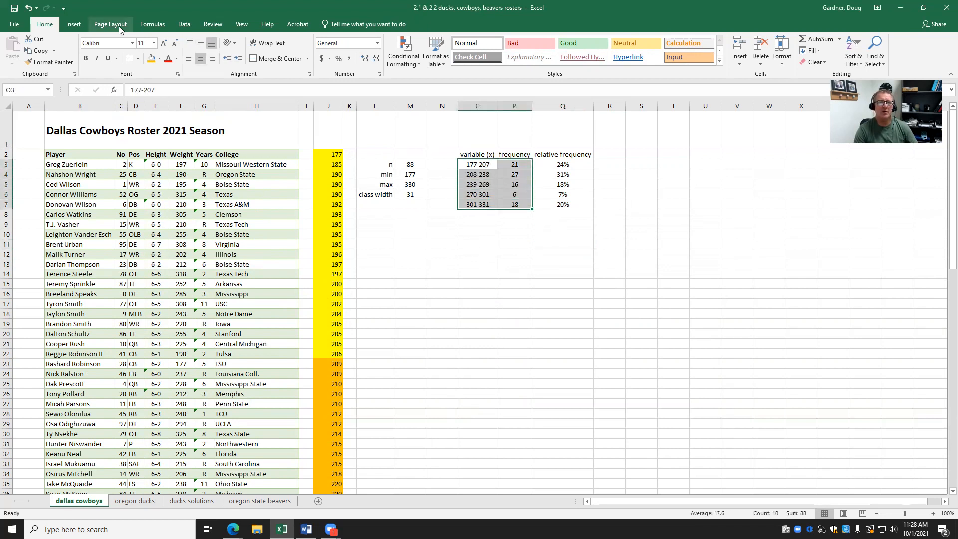
click(80, 21)
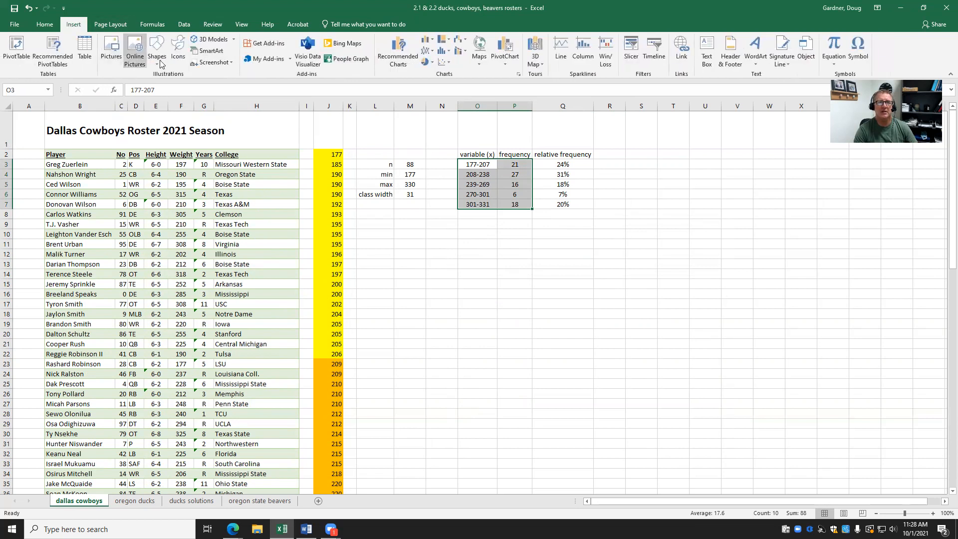
click(429, 47)
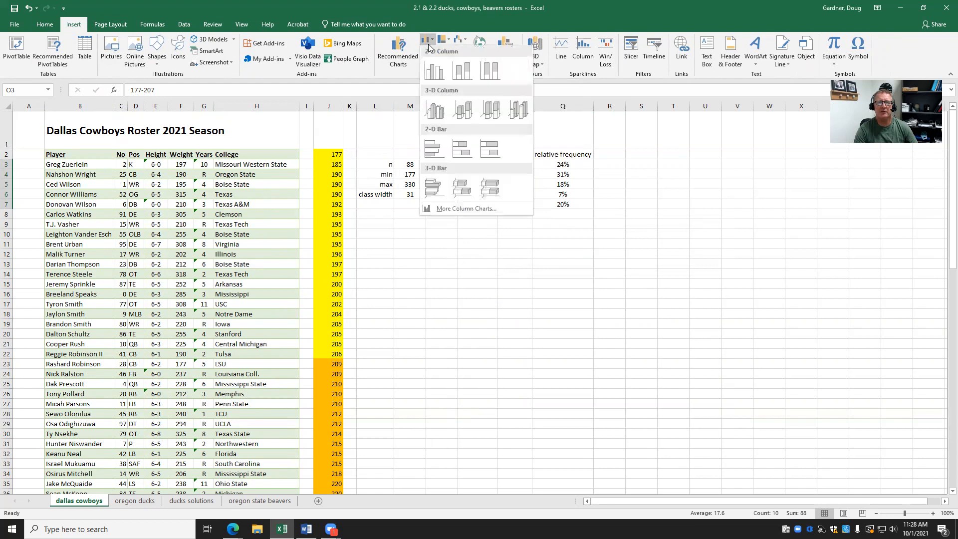
click(432, 77)
drag(519, 233, 535, 227)
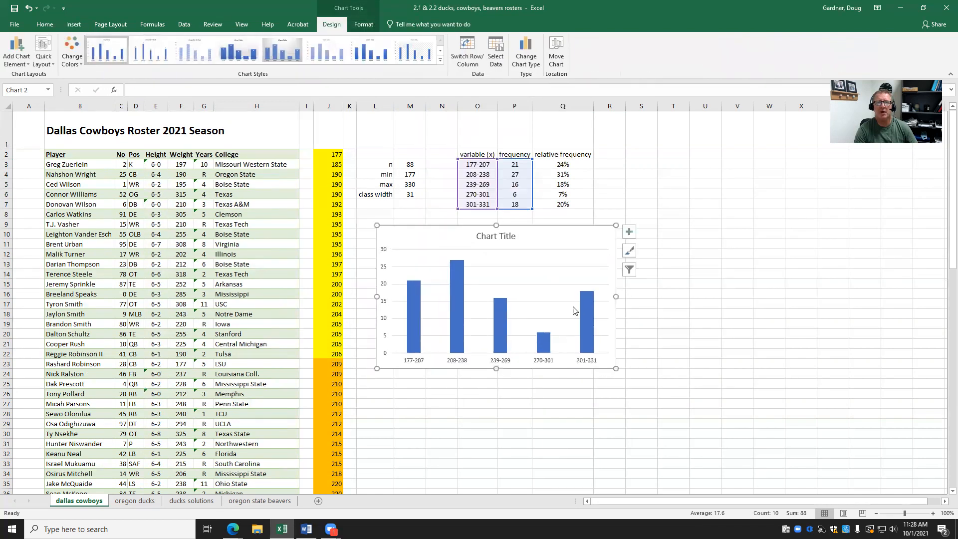
drag(619, 367, 688, 409)
click(763, 264)
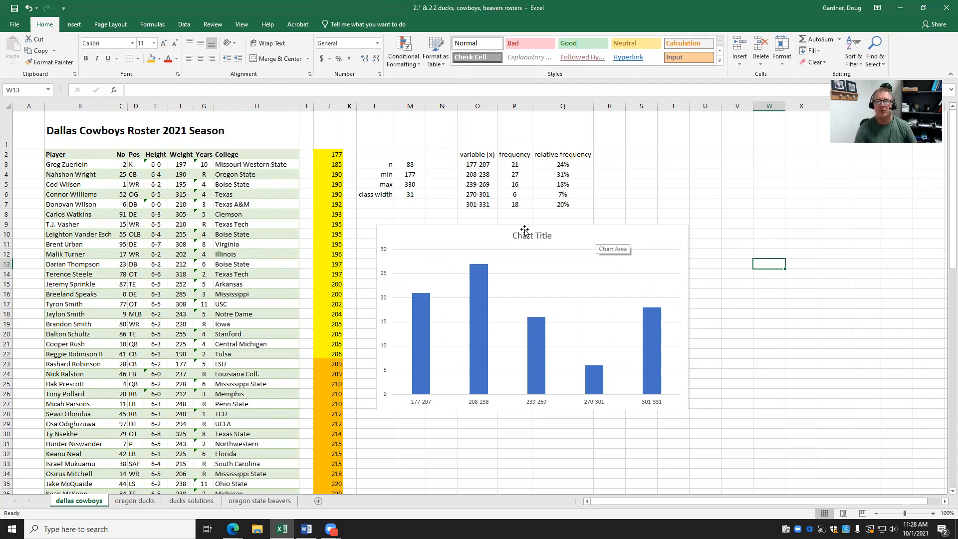
Replace the chart title with 'Dallas Weights 2021' and select the chart area.
click(544, 238)
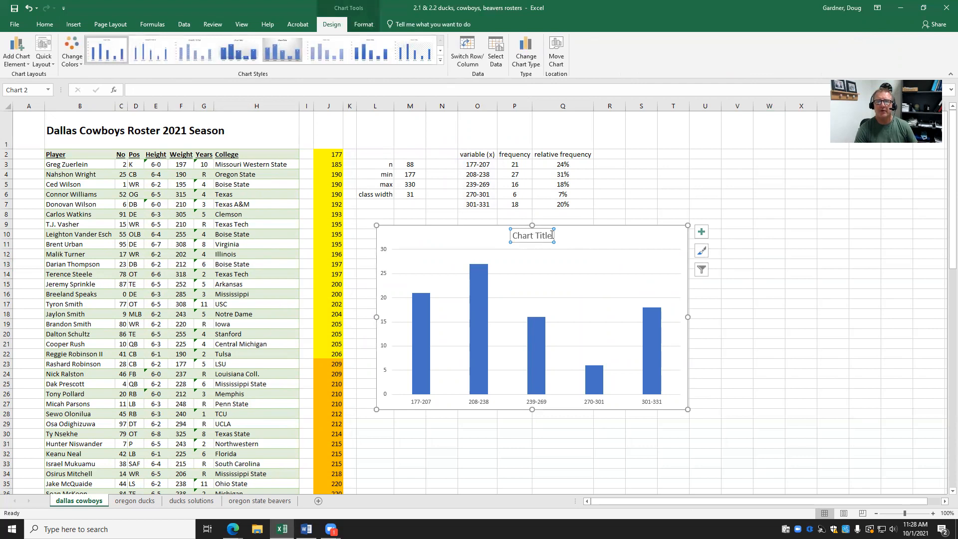
drag(553, 235, 522, 241)
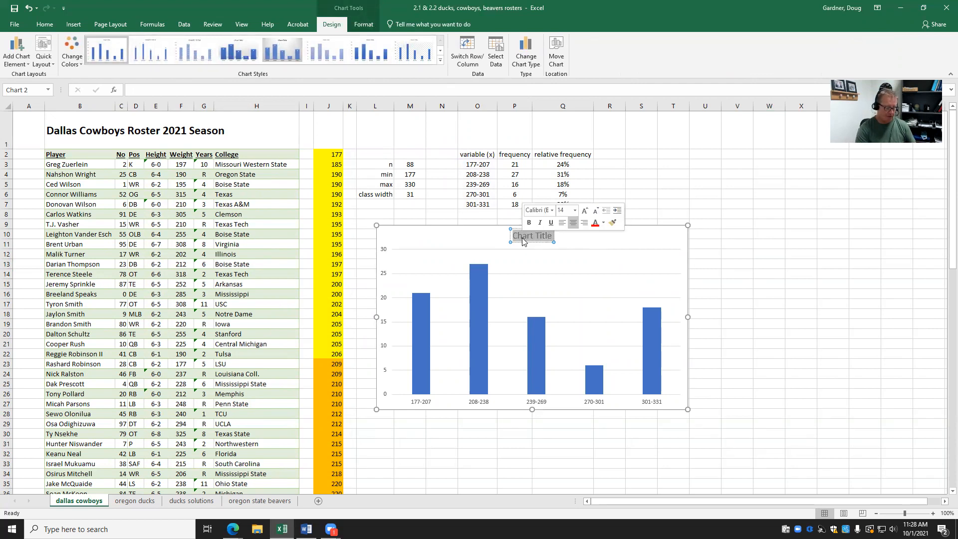
text(Dala)
key(BackSpace)
text(las Weights)
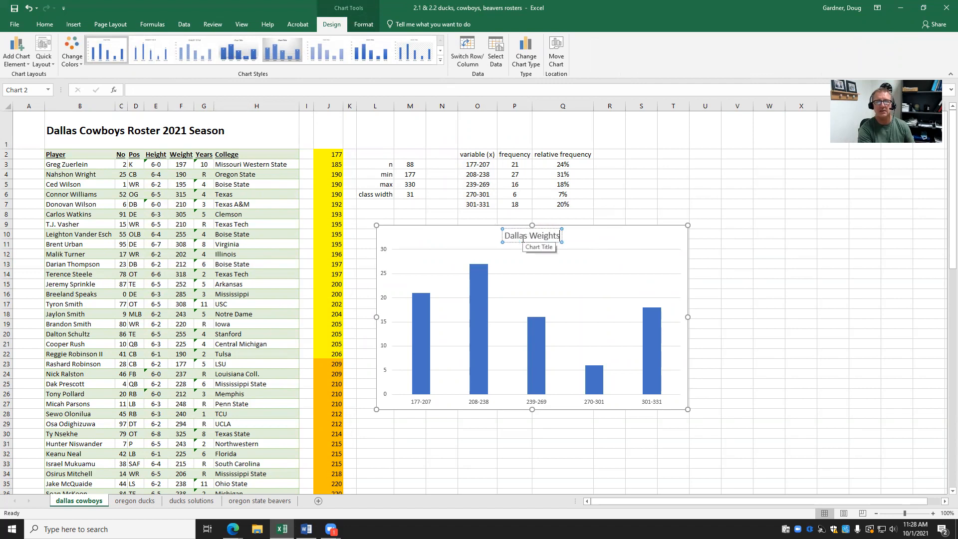
text( 2021)
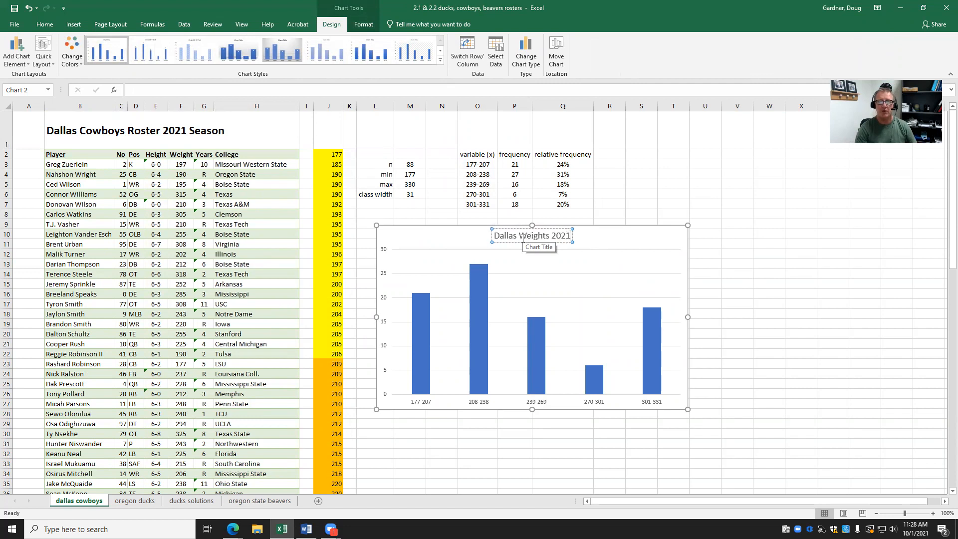
click(599, 266)
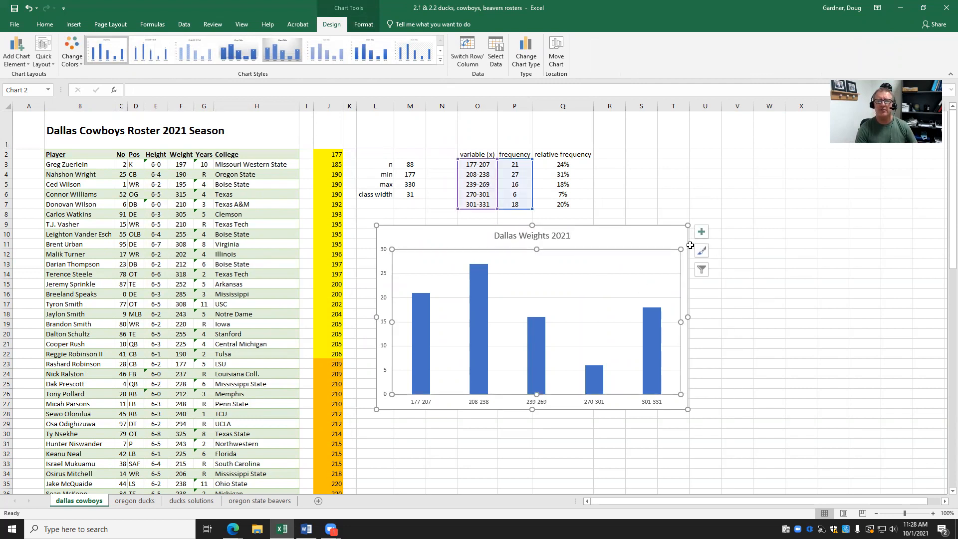
click(661, 238)
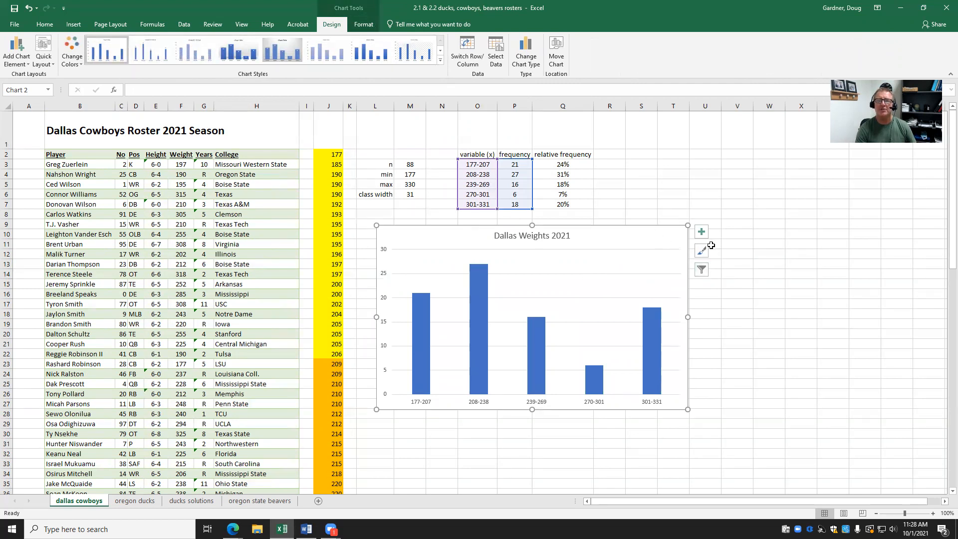
Turn on Axis Titles and Data Labels (21, 27, 16, 6, 18) for the chart.
click(702, 232)
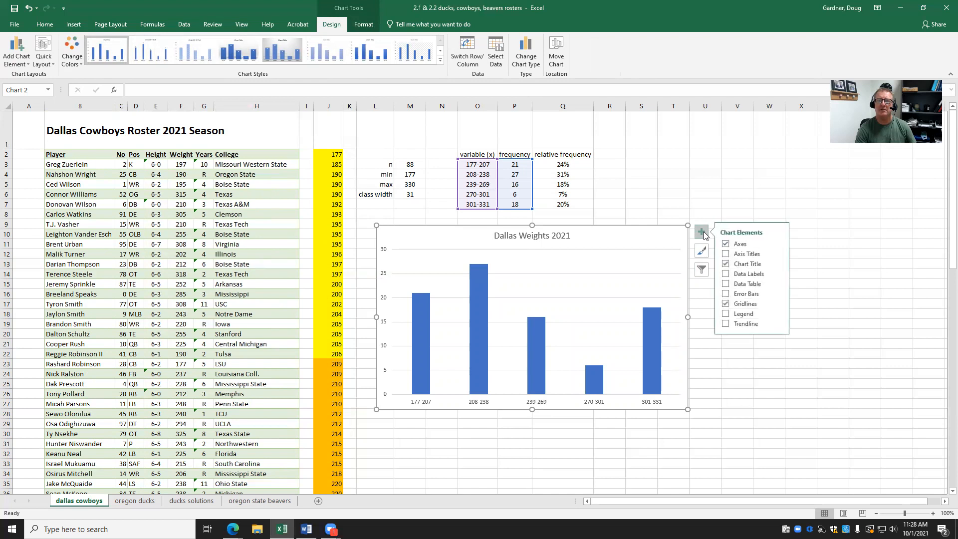
click(725, 254)
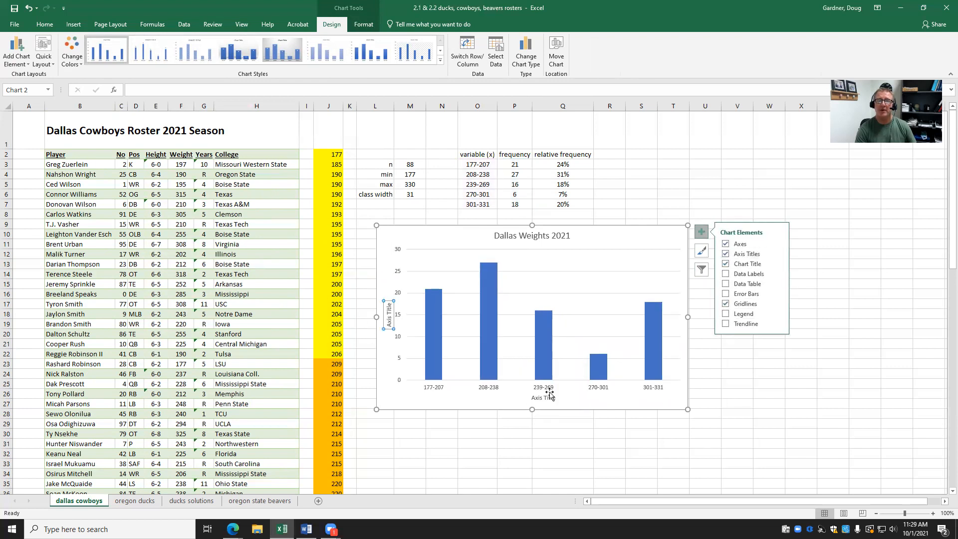
click(725, 276)
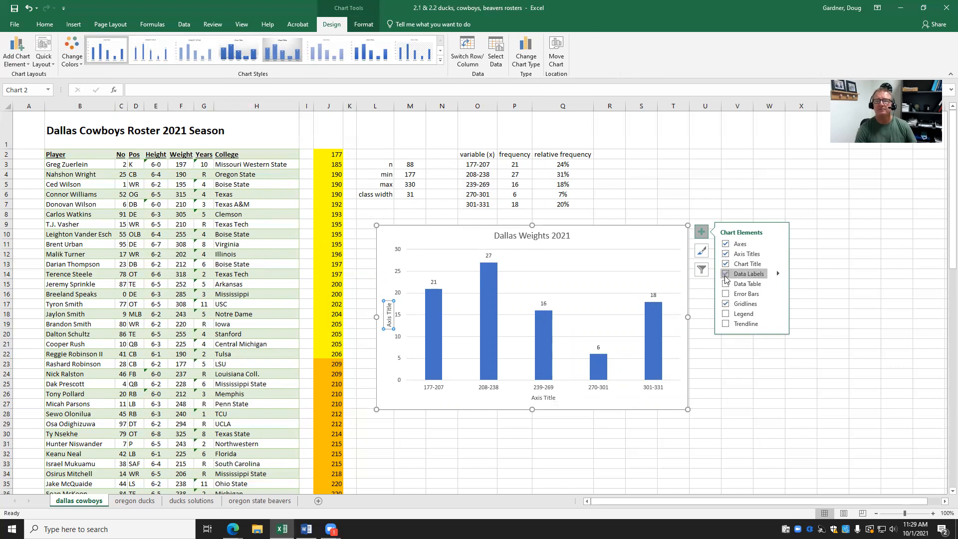
click(763, 375)
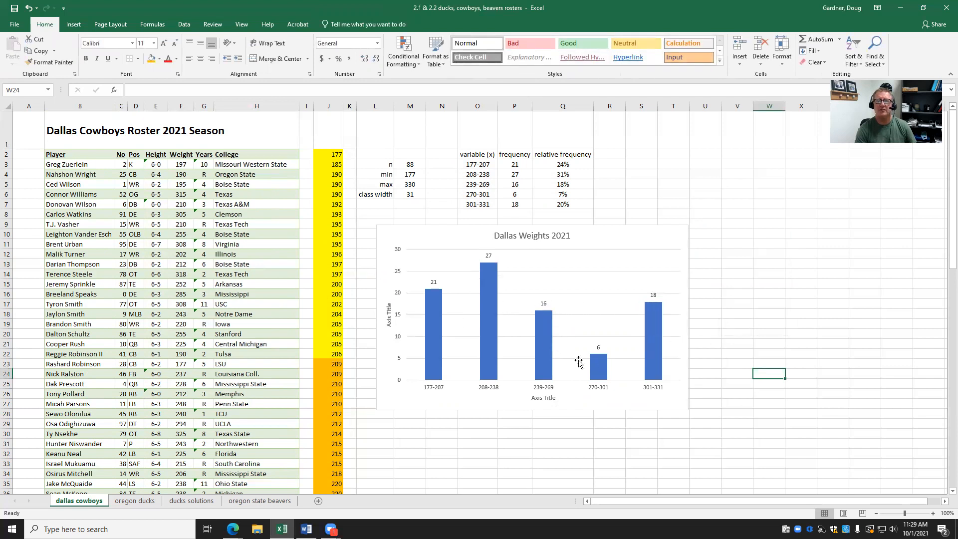
Title the horizontal axis 'weights (lbs)'.
click(546, 396)
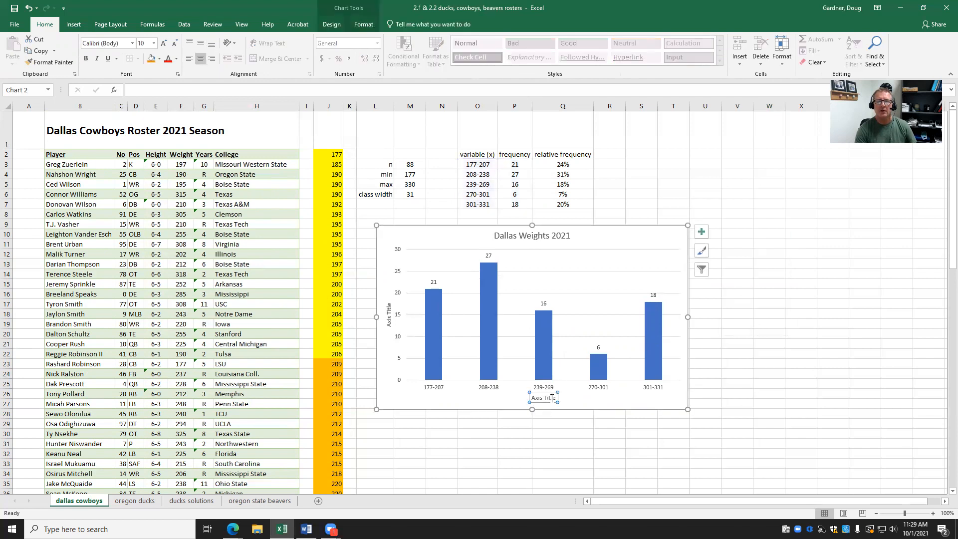
drag(556, 396, 527, 399)
click(552, 398)
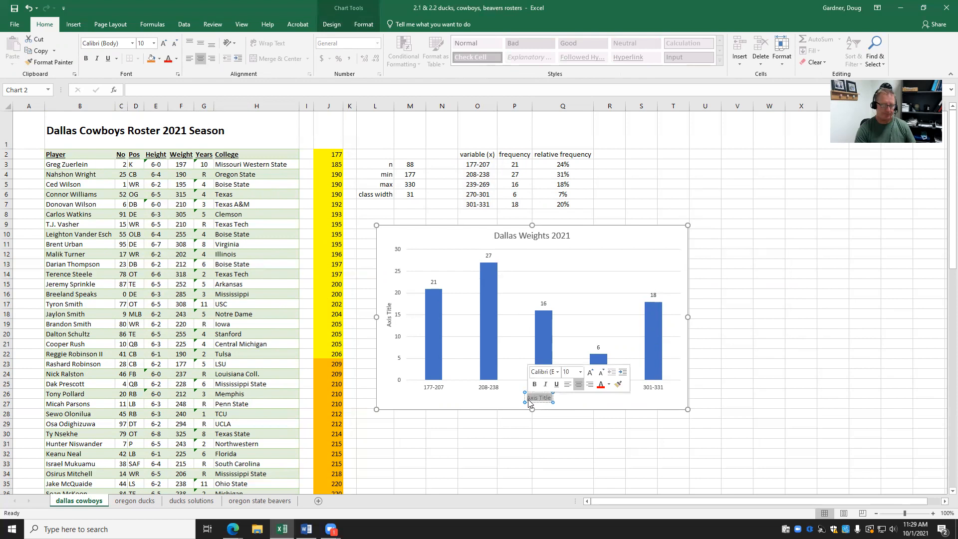
text(wei)
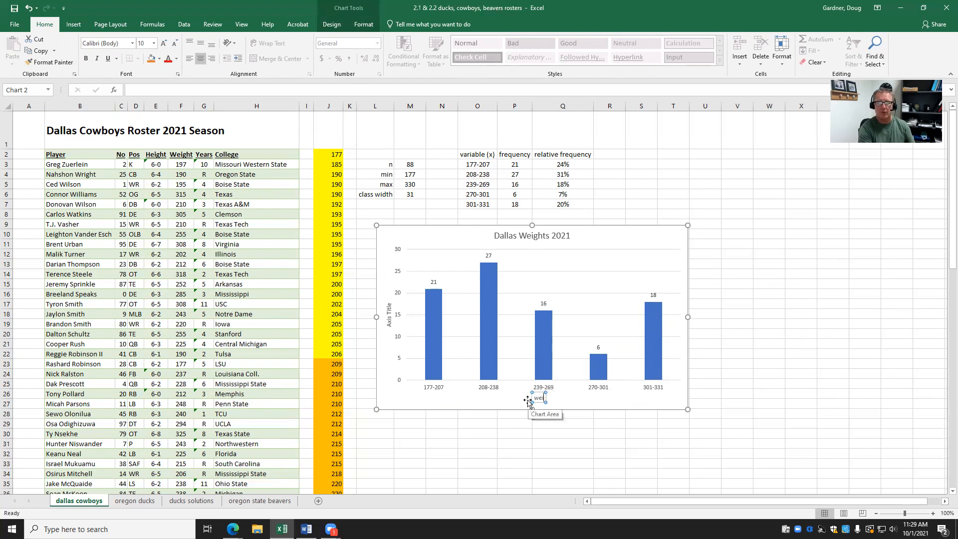
text(ghts (lbs))
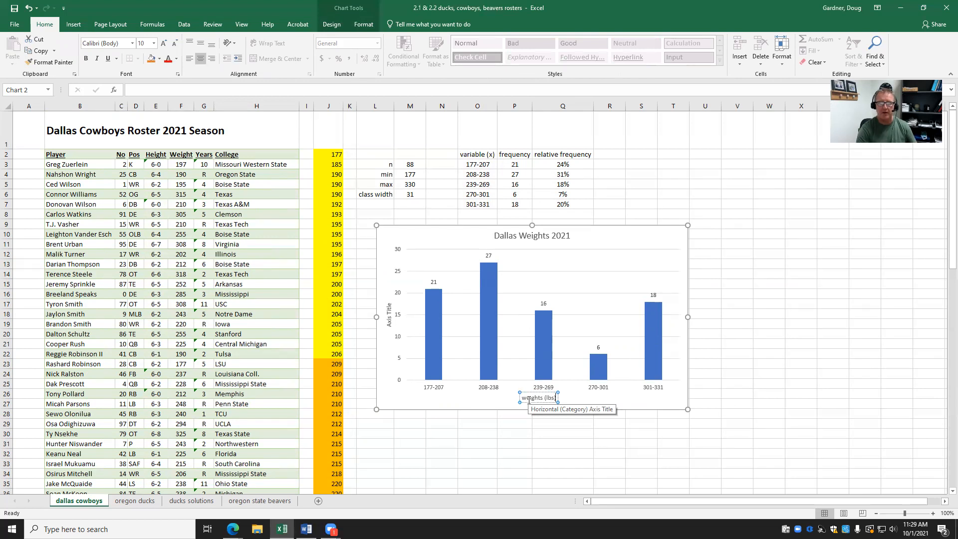
click(536, 441)
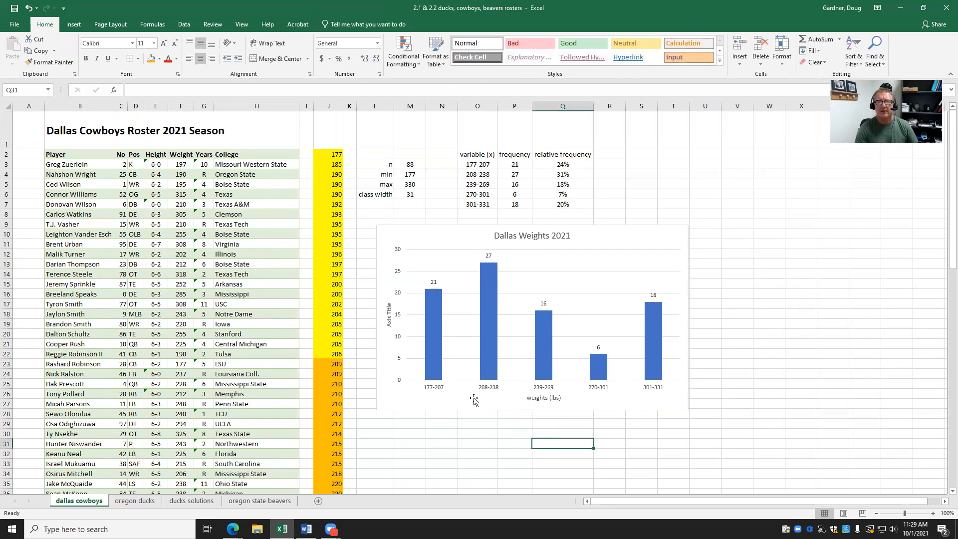
Title the vertical axis 'frequency'.
click(390, 309)
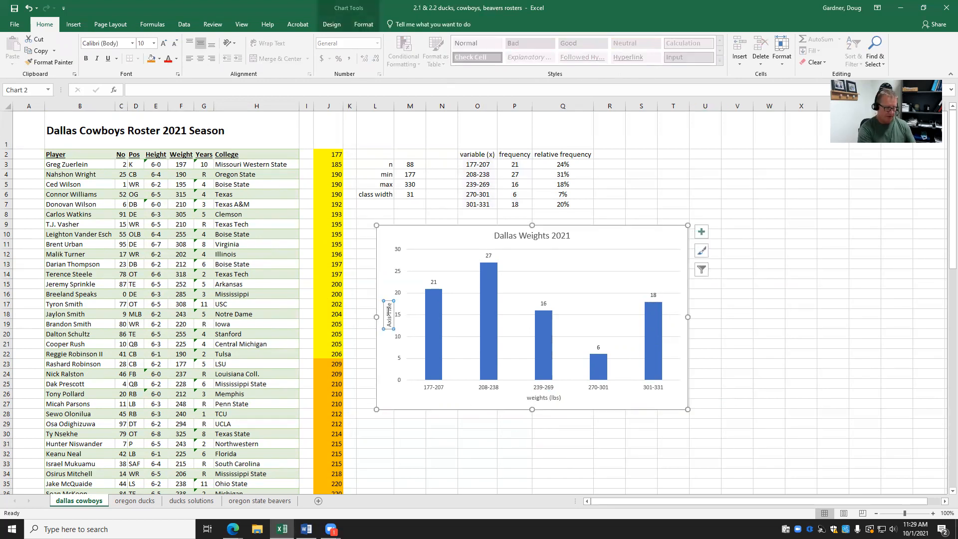
text(frequency)
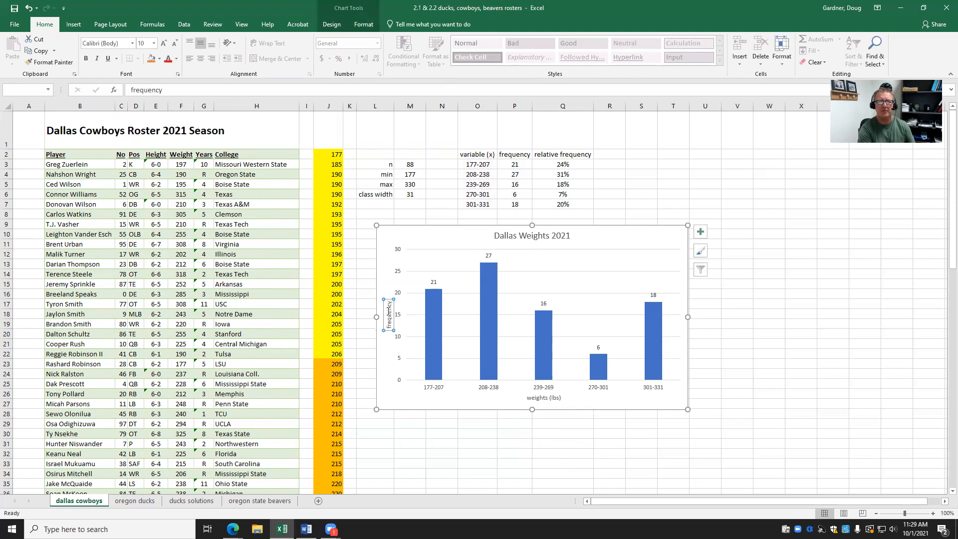
click(733, 348)
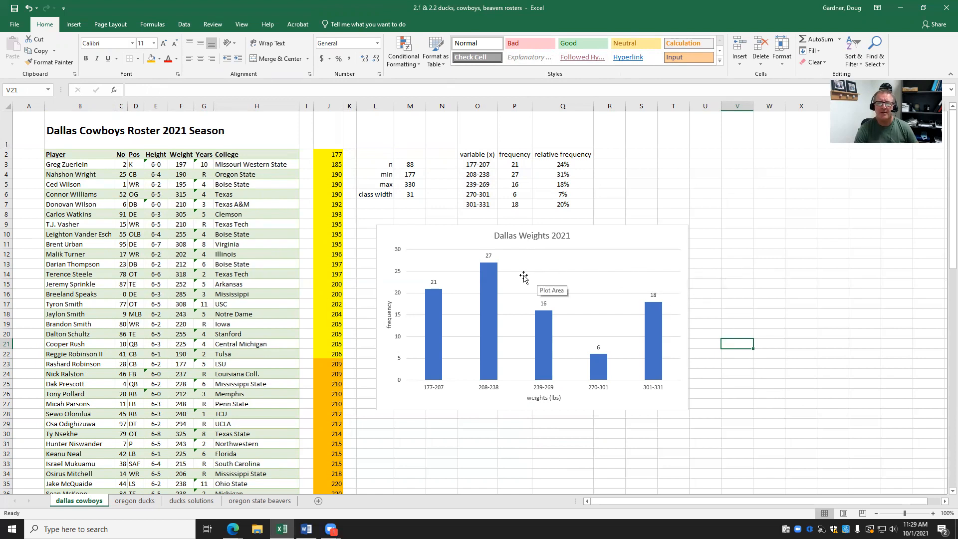
click(492, 280)
Open Format Data Series for the bars and reduce the gap width from 219% to 50%.
click(608, 241)
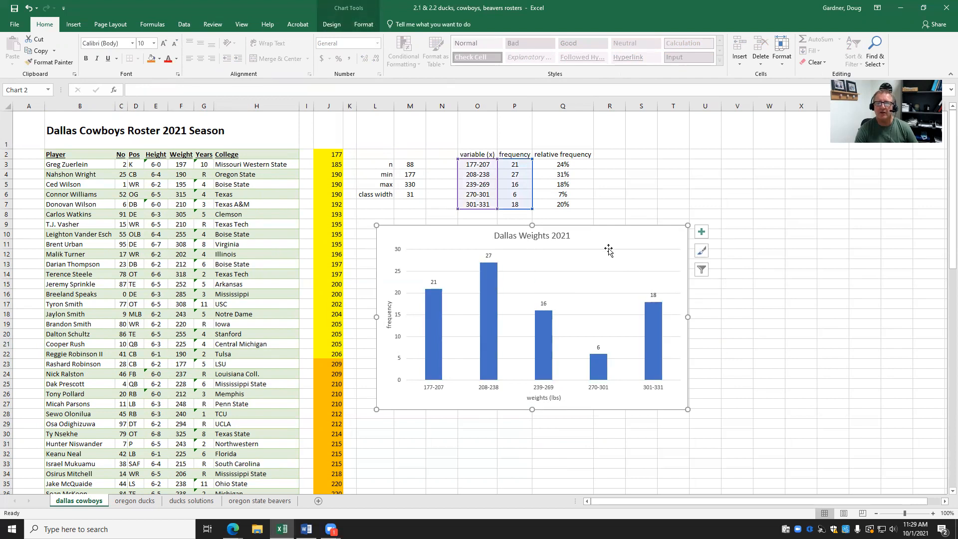
click(555, 399)
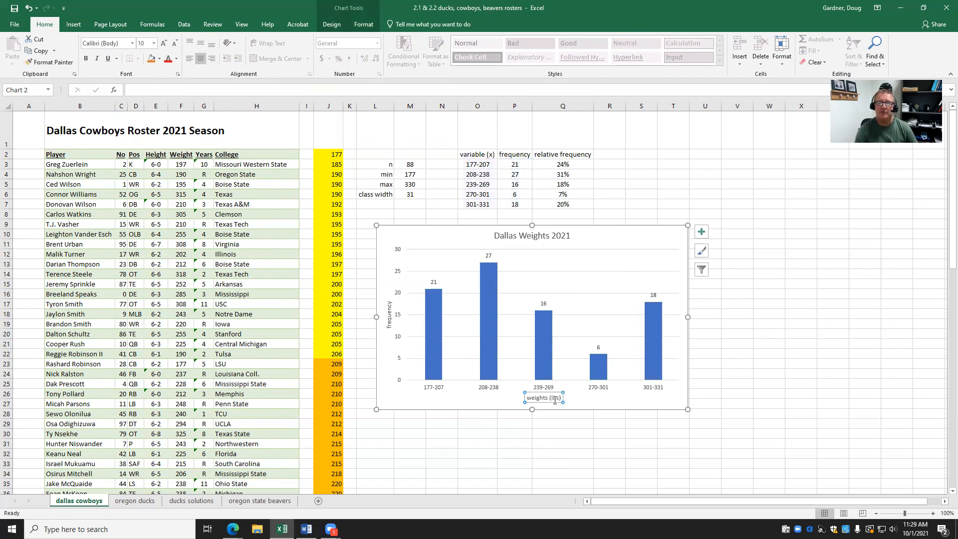
click(614, 291)
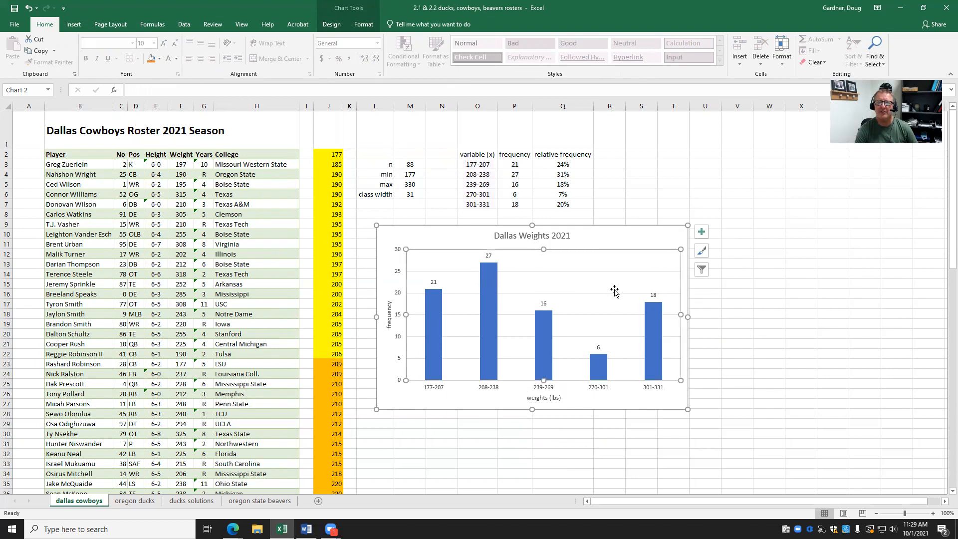
click(643, 174)
click(488, 293)
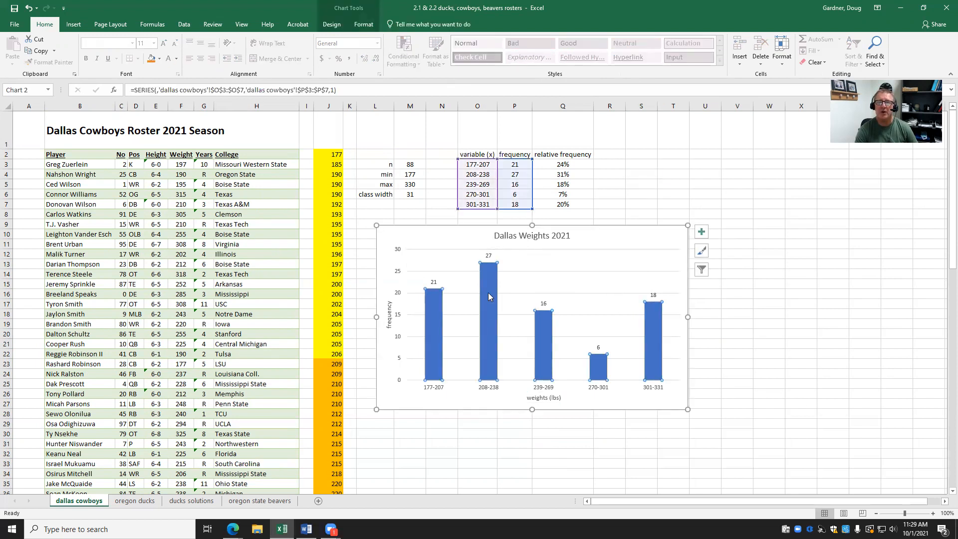
right_click(488, 297)
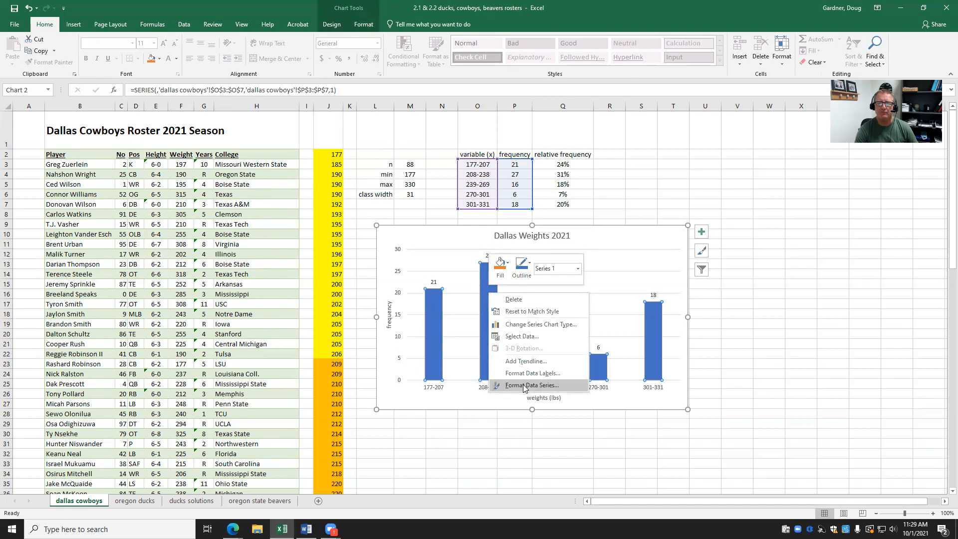
click(824, 342)
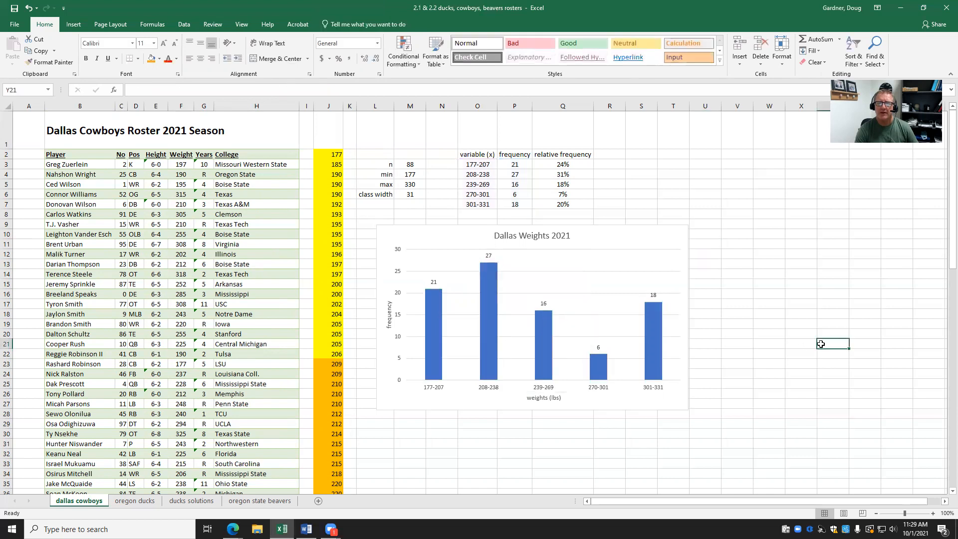
click(545, 335)
right_click(545, 335)
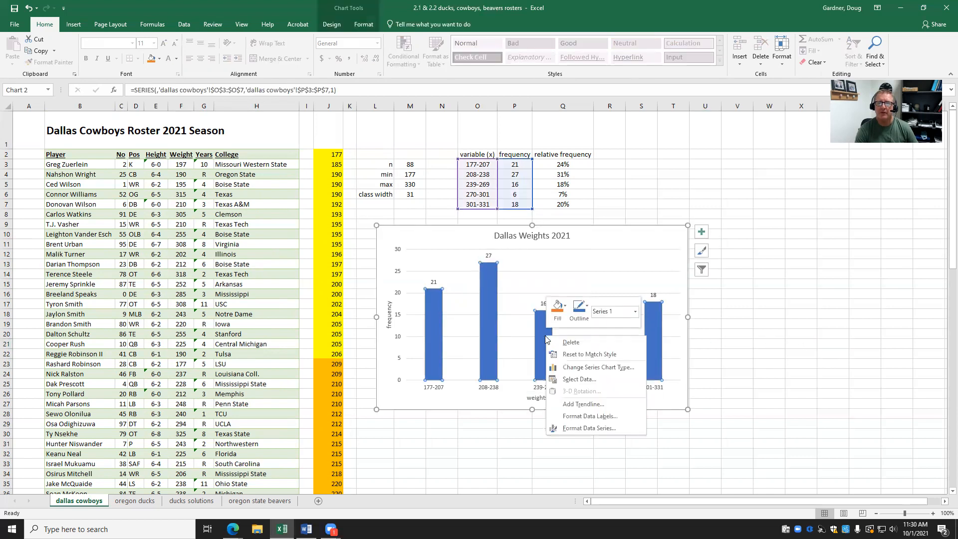
click(584, 428)
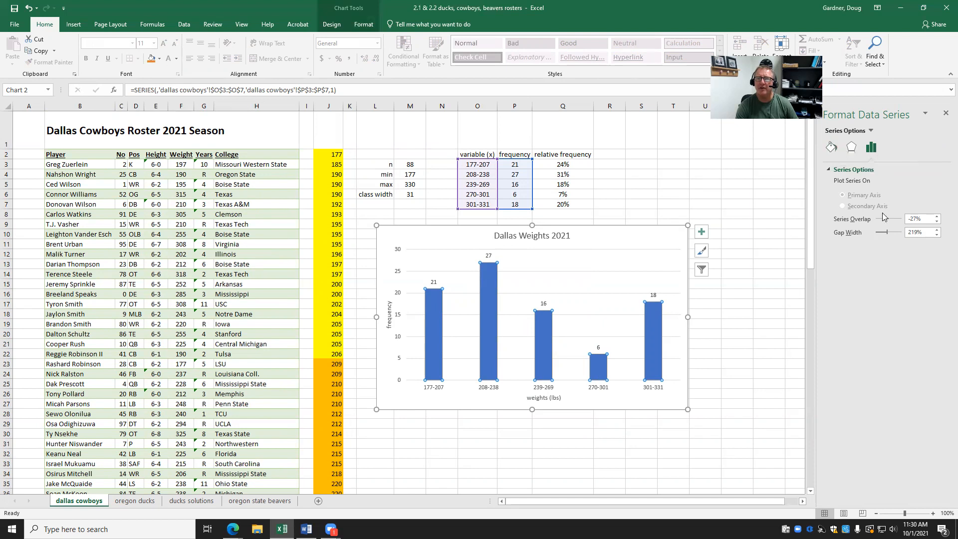
drag(884, 232, 878, 235)
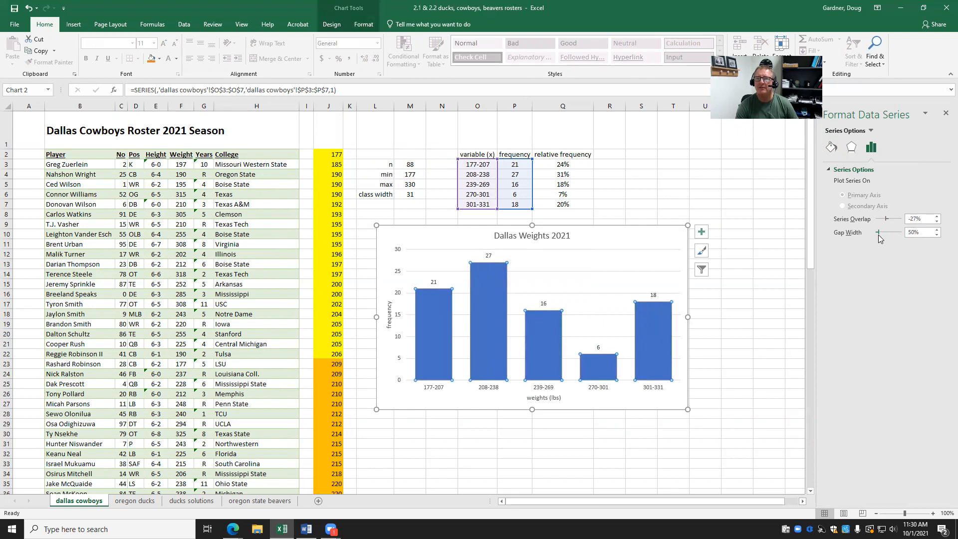
Give the bars a solid fill, switching the colour from dark gold to green.
click(831, 148)
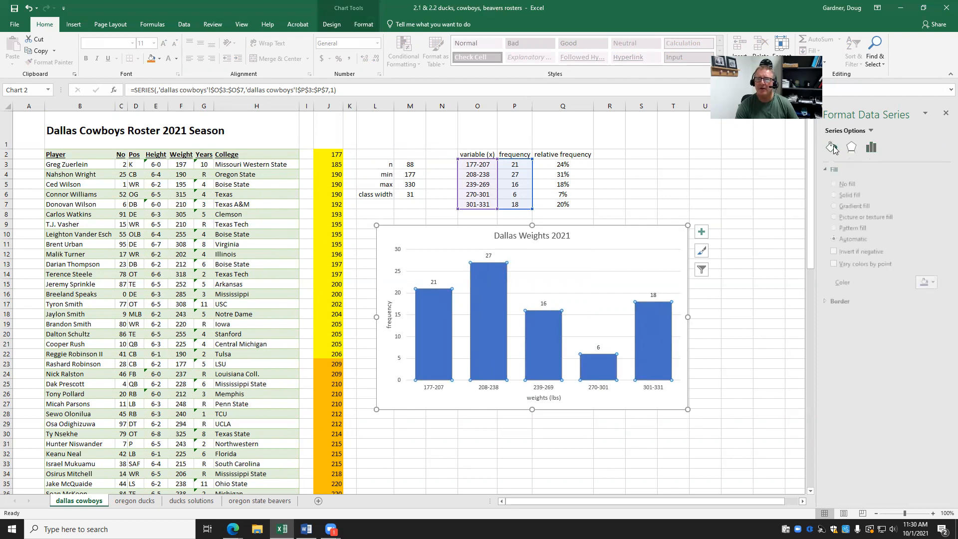
click(838, 196)
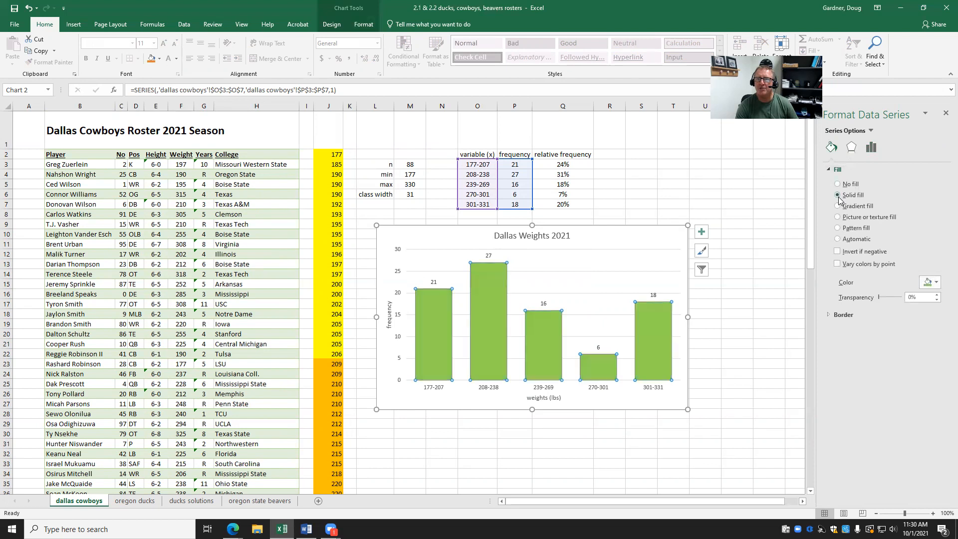
click(936, 282)
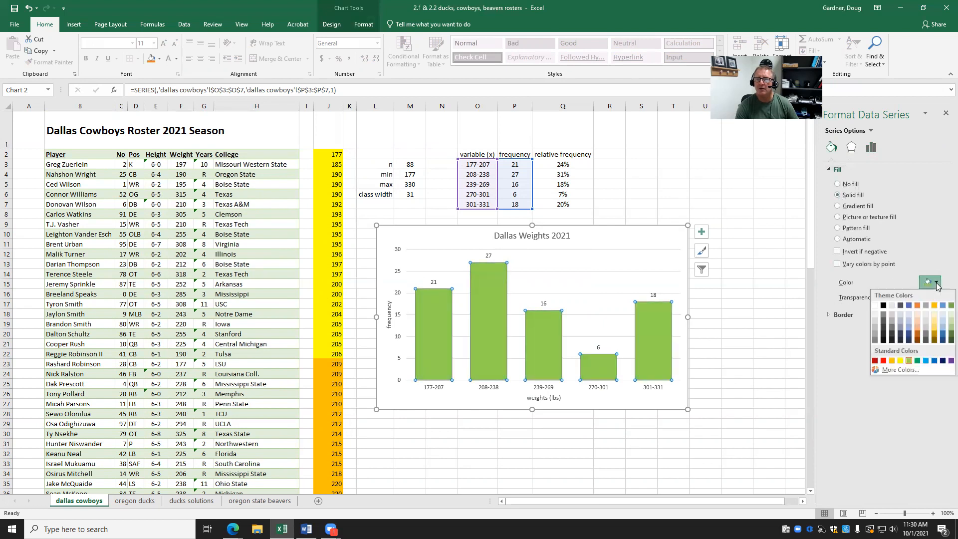
click(934, 334)
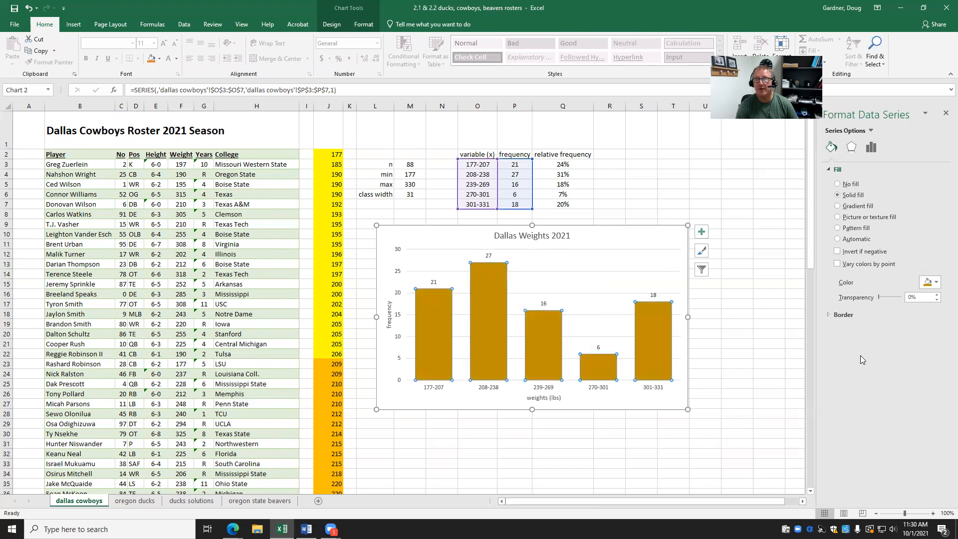
click(936, 283)
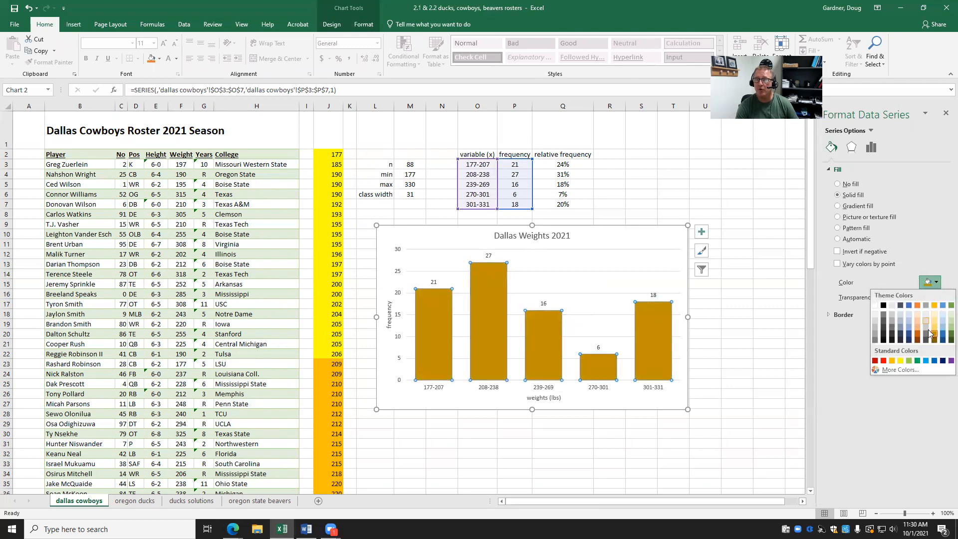
click(917, 360)
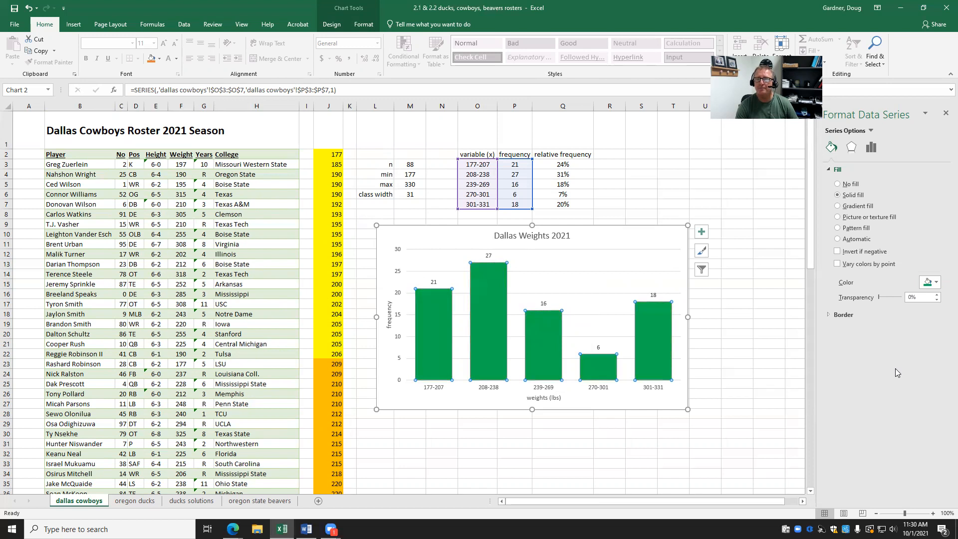
click(680, 296)
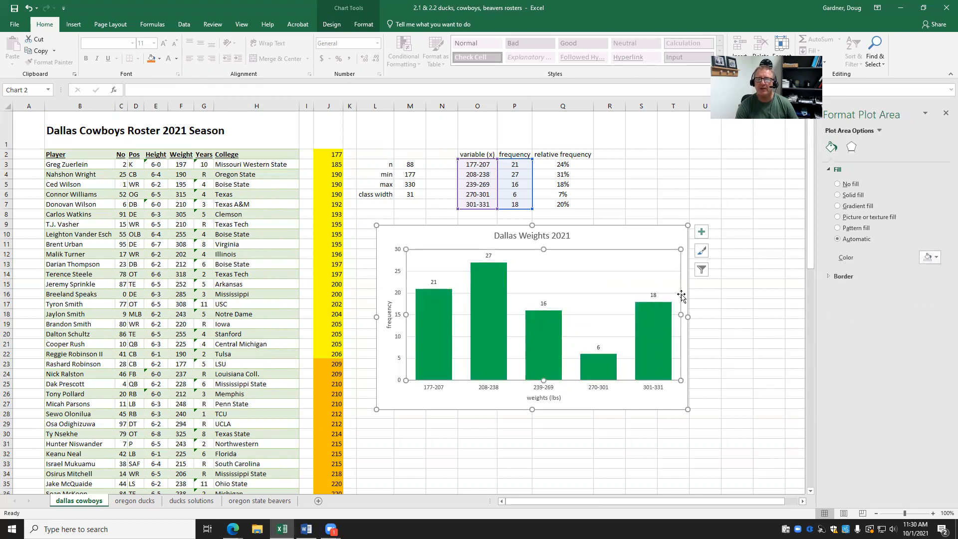
click(732, 273)
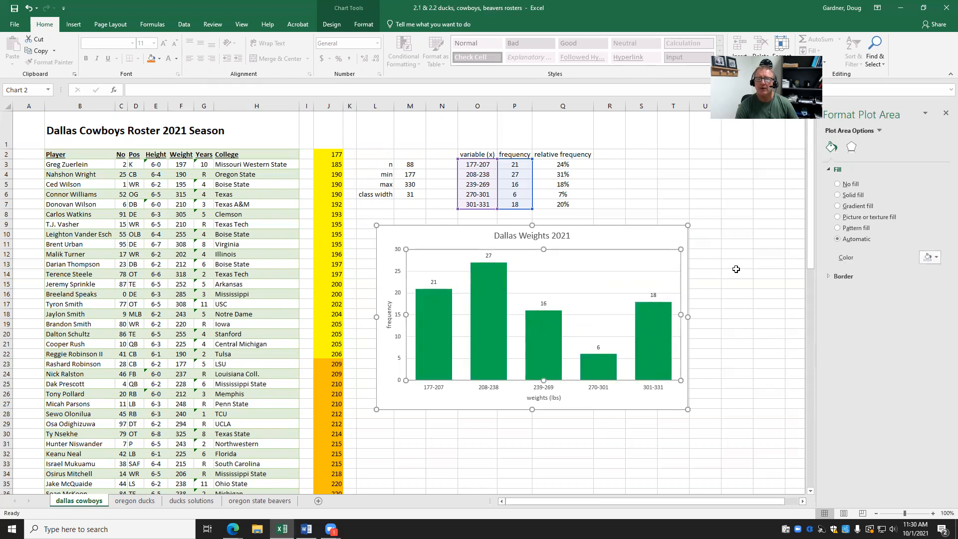
Give the plot area a solid blue fill.
click(642, 250)
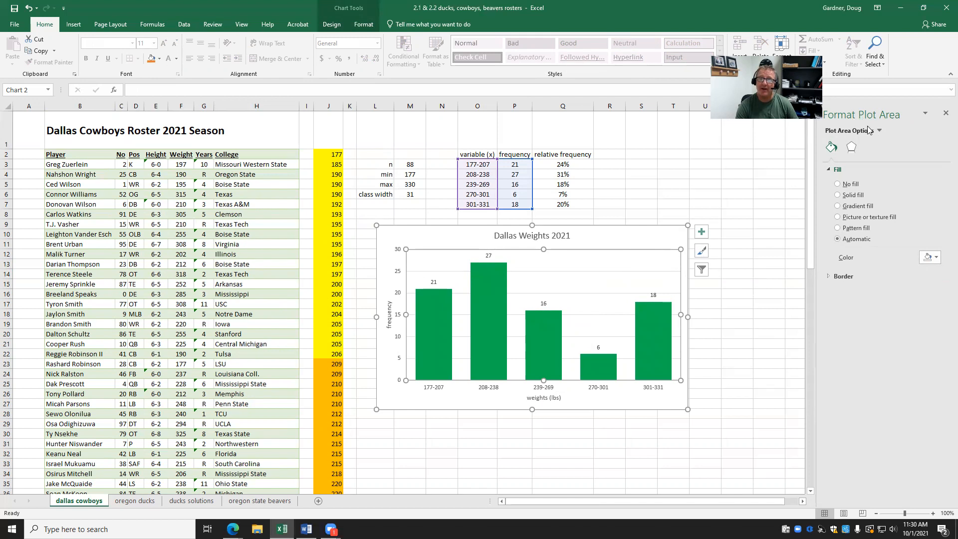
click(838, 195)
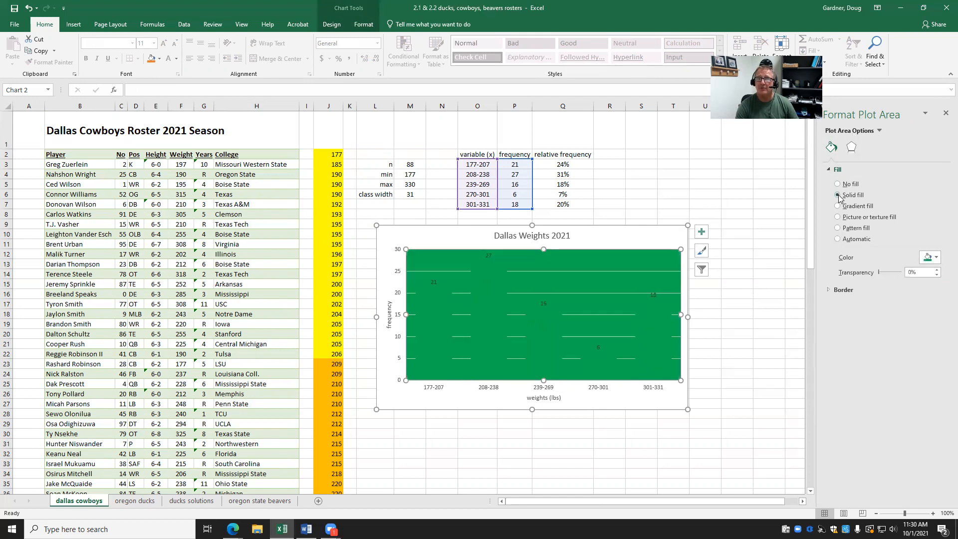
click(937, 257)
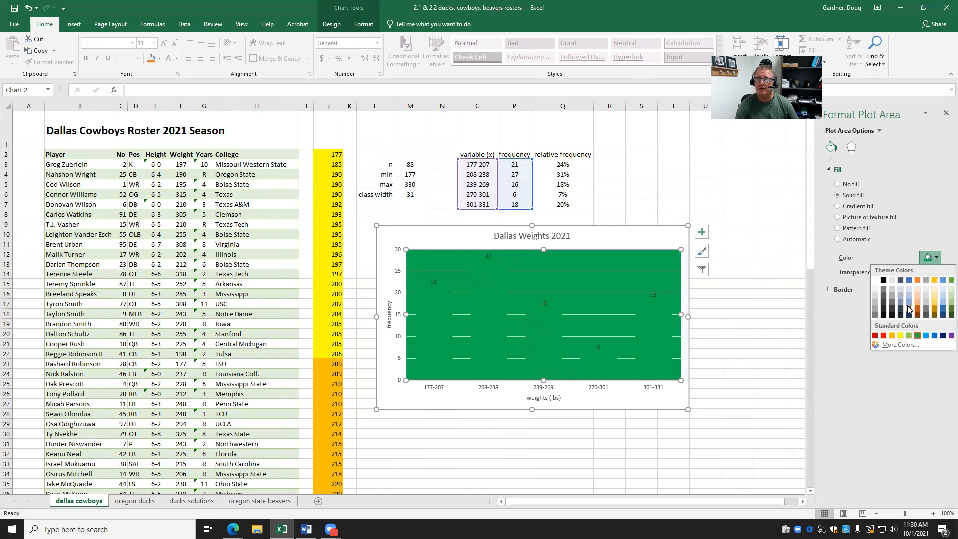
click(934, 336)
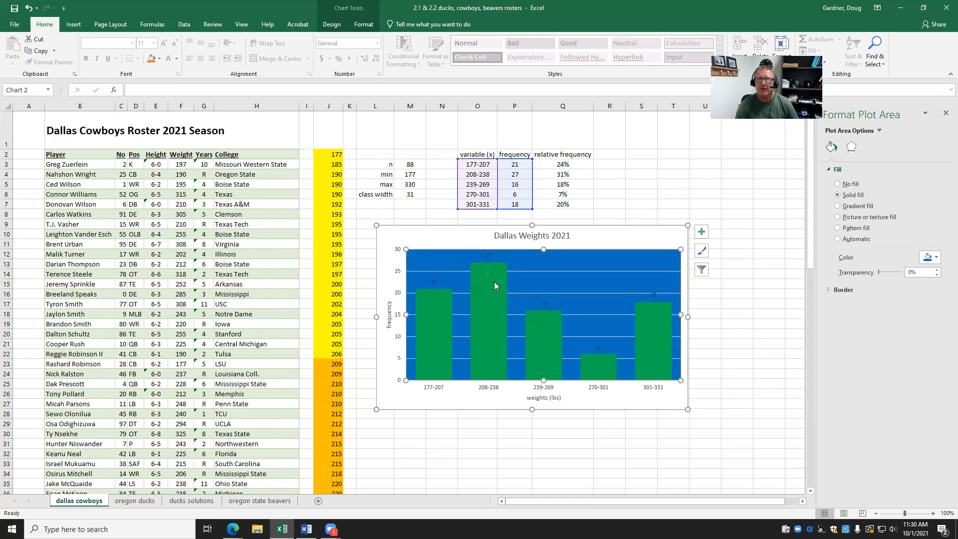
click(433, 284)
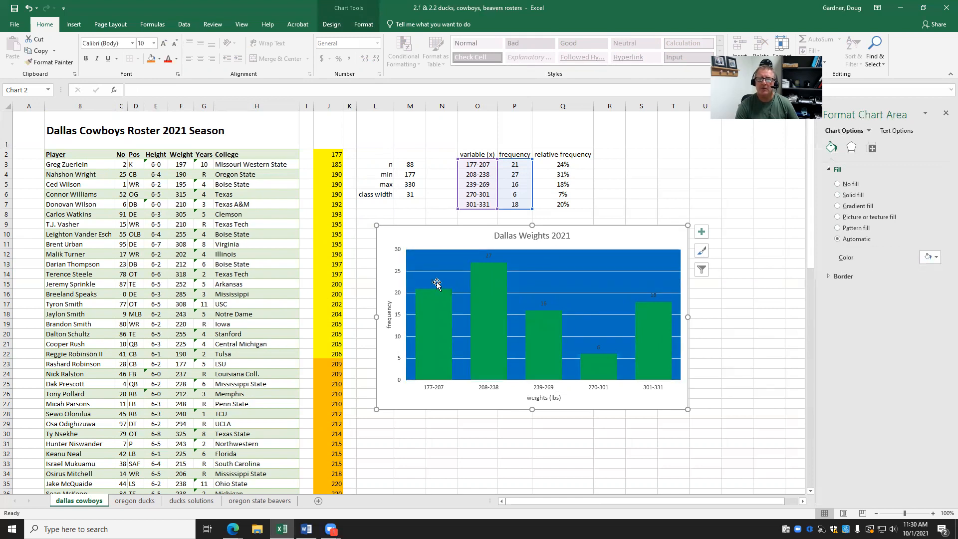
Color the histogram's value labels 21, 27, 16, 6 and 18 yellow.
key(Escape)
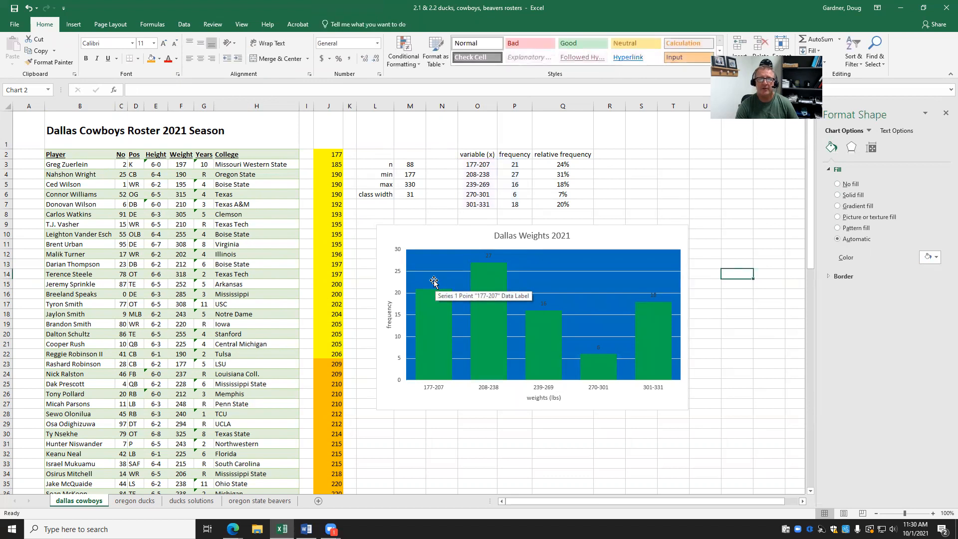
click(433, 281)
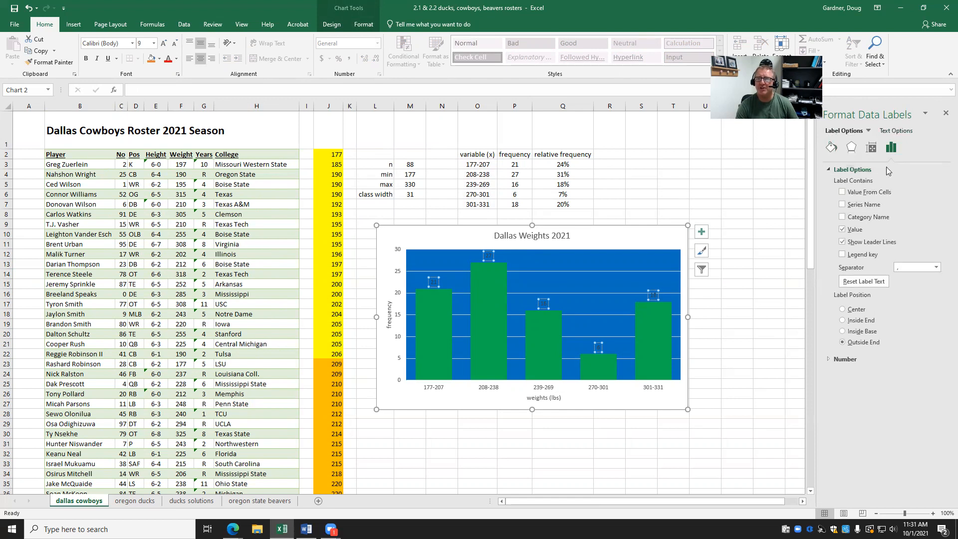
click(896, 130)
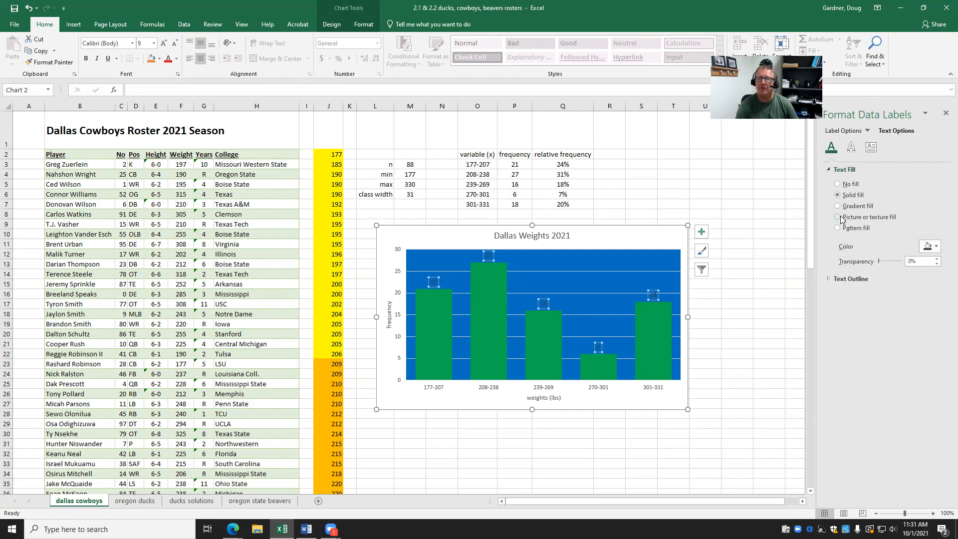
click(937, 248)
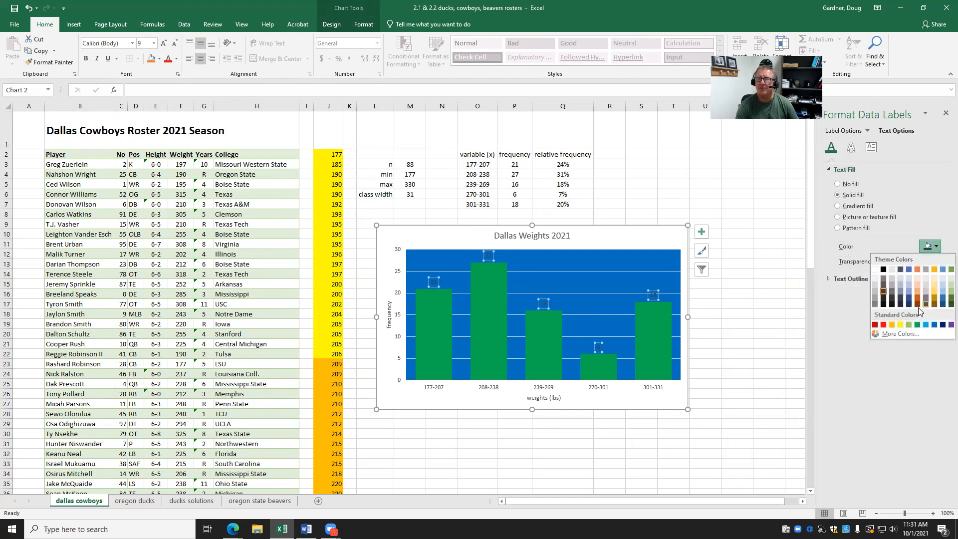
click(900, 325)
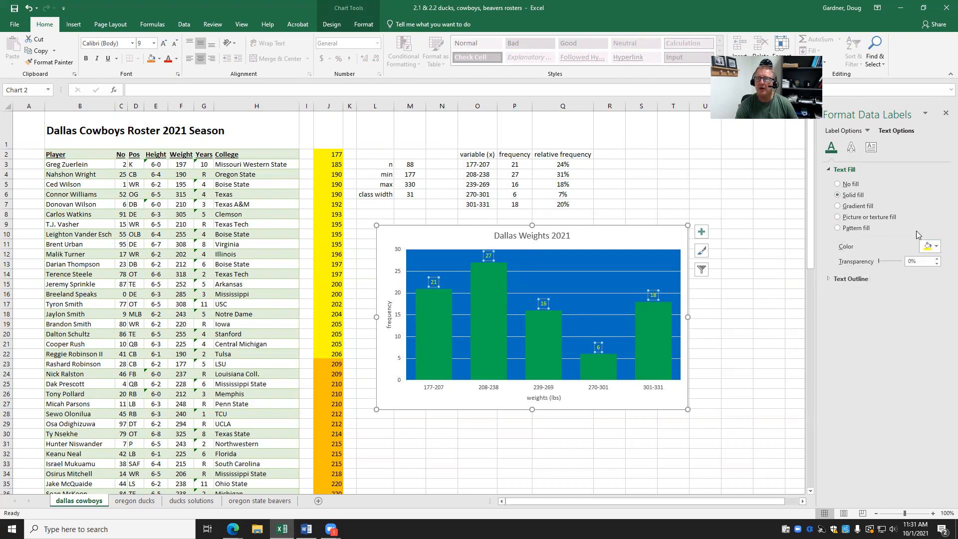
click(658, 354)
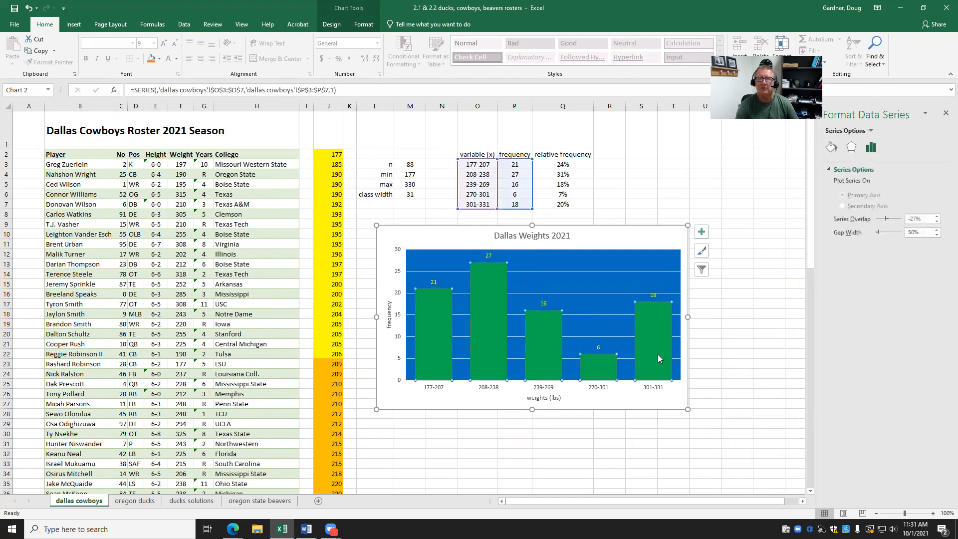
Give the outer chart area a solid gold theme-color fill around the blue plot area.
click(606, 300)
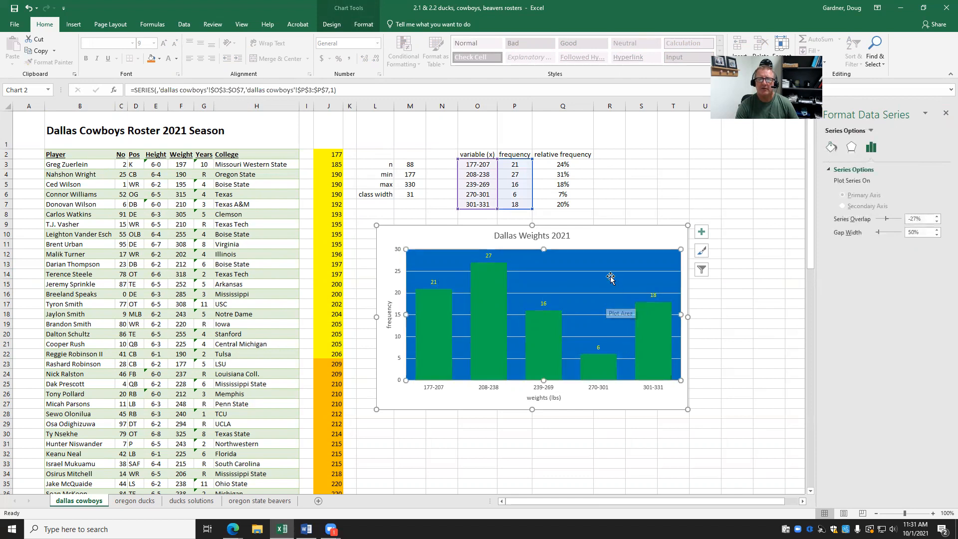
click(600, 226)
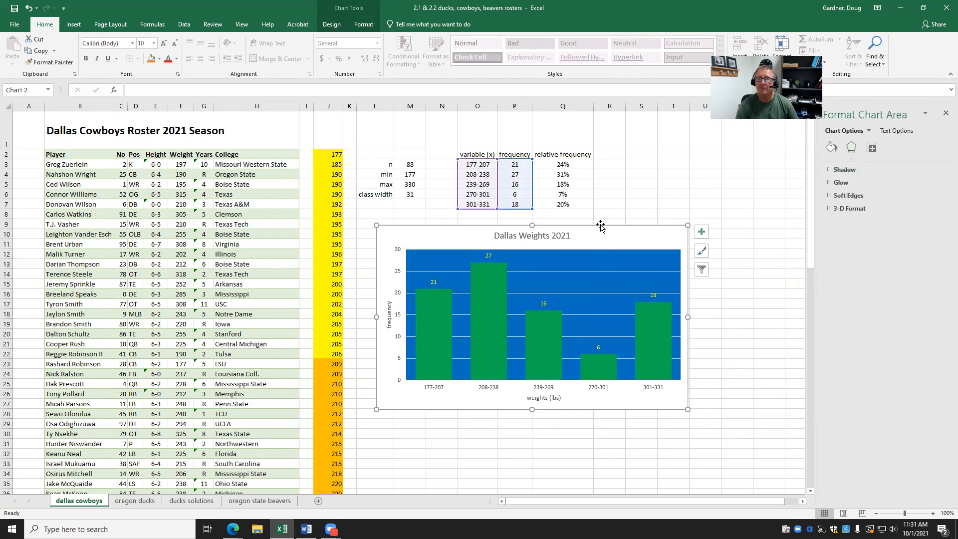
click(832, 146)
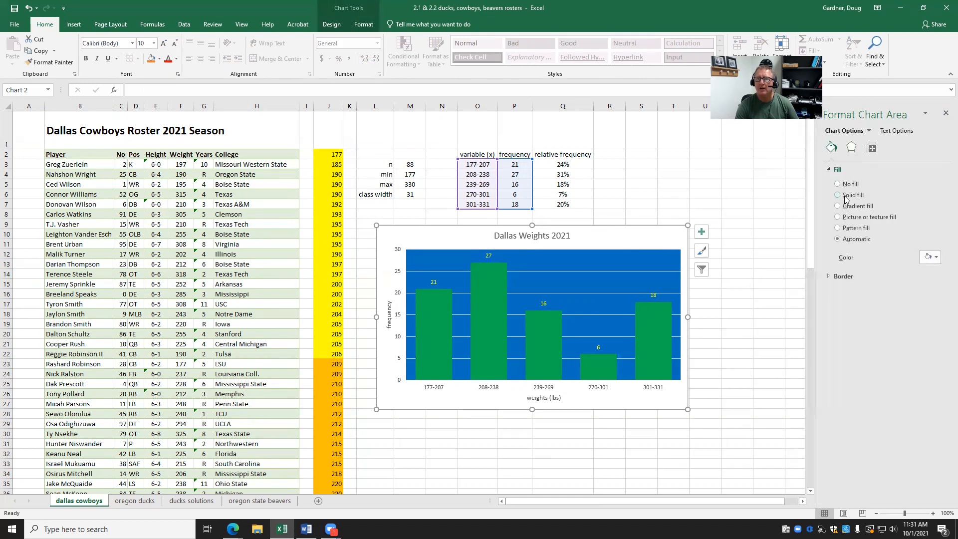
click(838, 195)
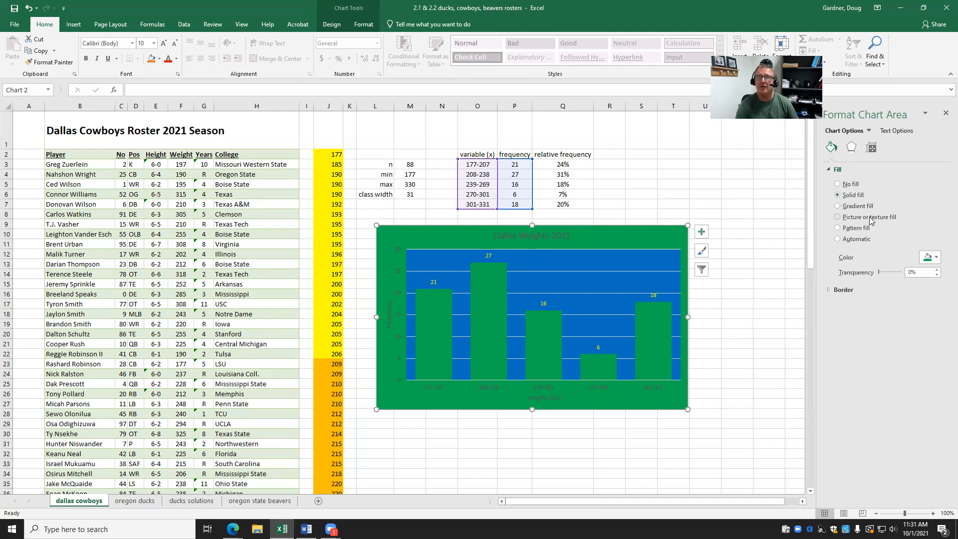
click(936, 258)
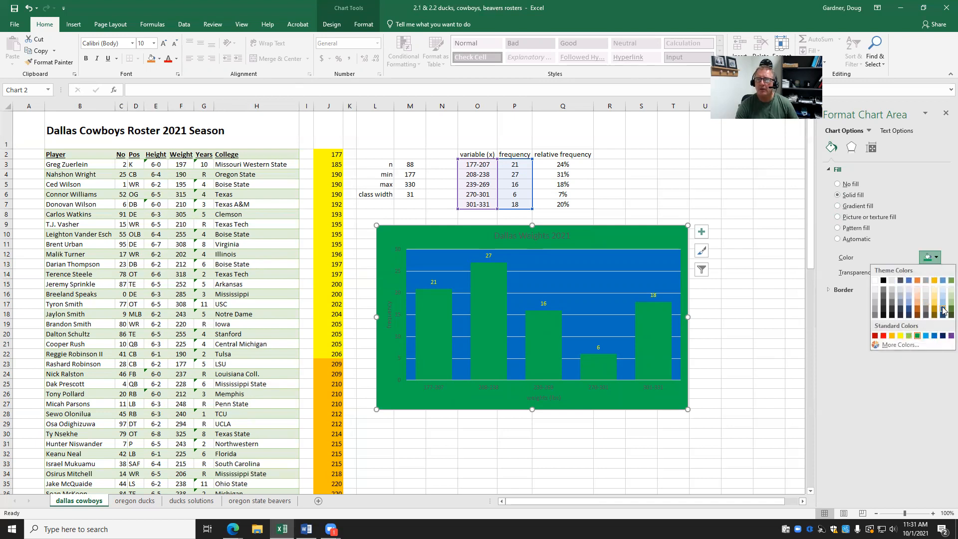
click(935, 307)
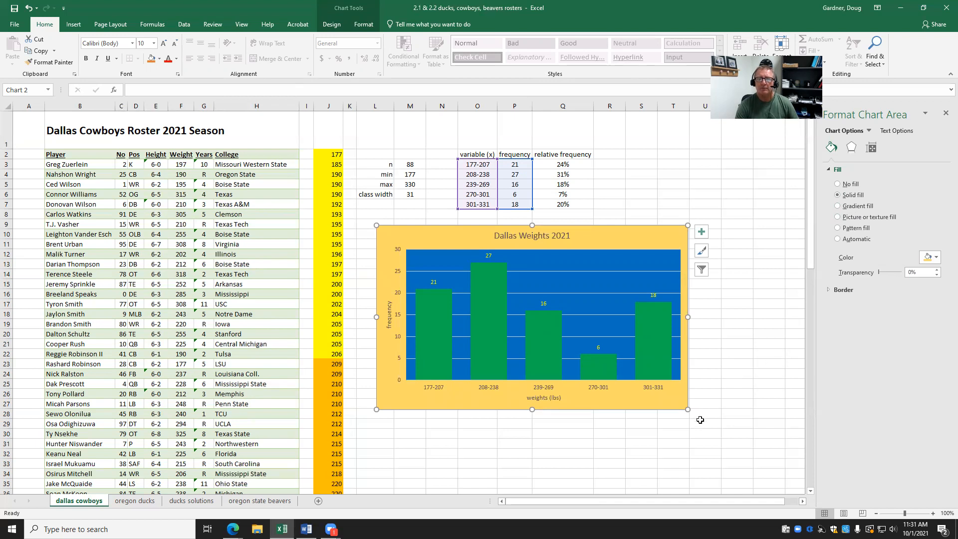
click(676, 432)
click(550, 396)
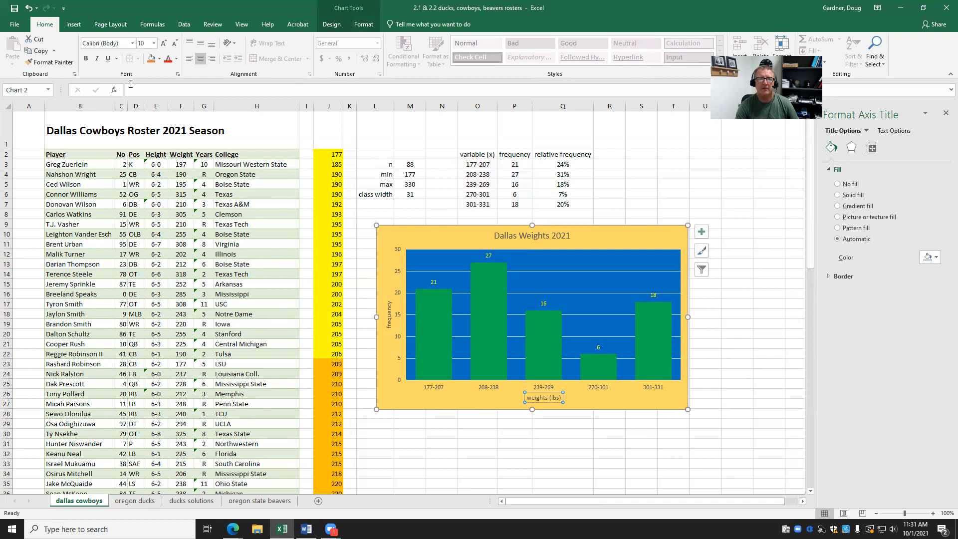
Bold the weights (lbs) and frequency axis titles and the Dallas Weights 2021 chart title.
click(87, 59)
click(389, 314)
click(86, 58)
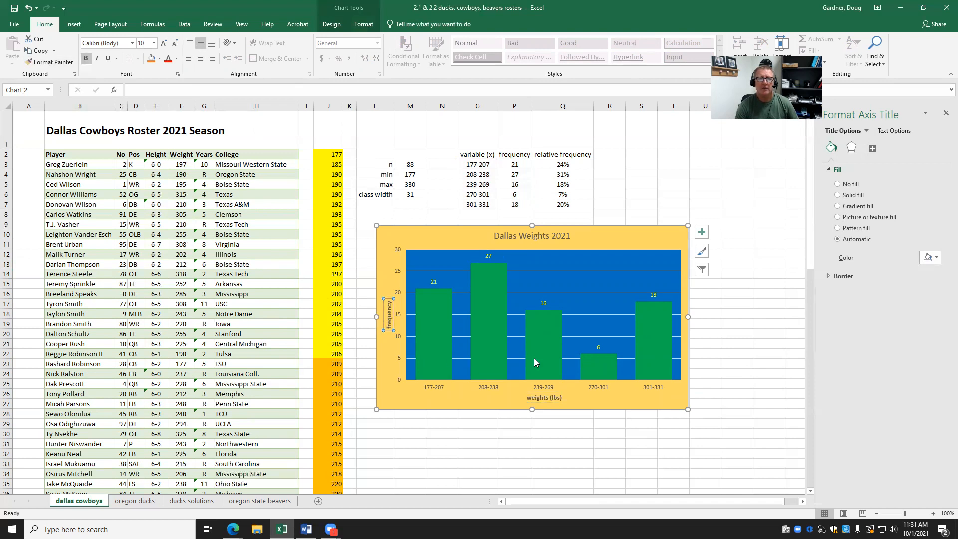
click(747, 314)
click(561, 239)
click(86, 58)
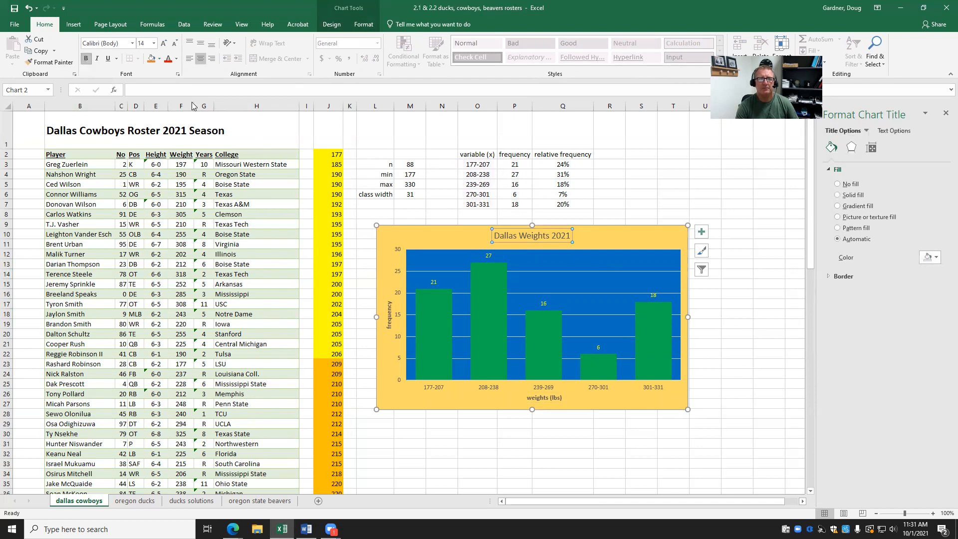
click(736, 294)
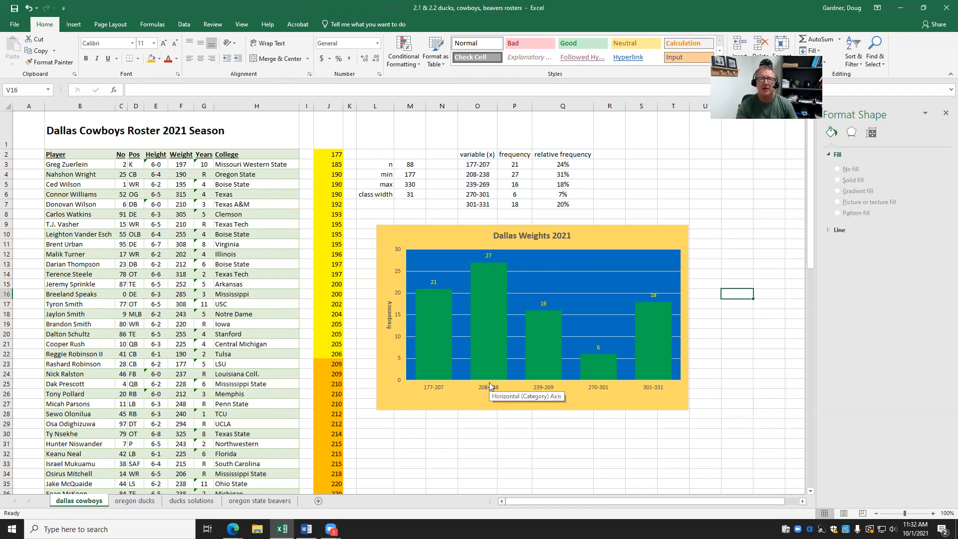
click(486, 277)
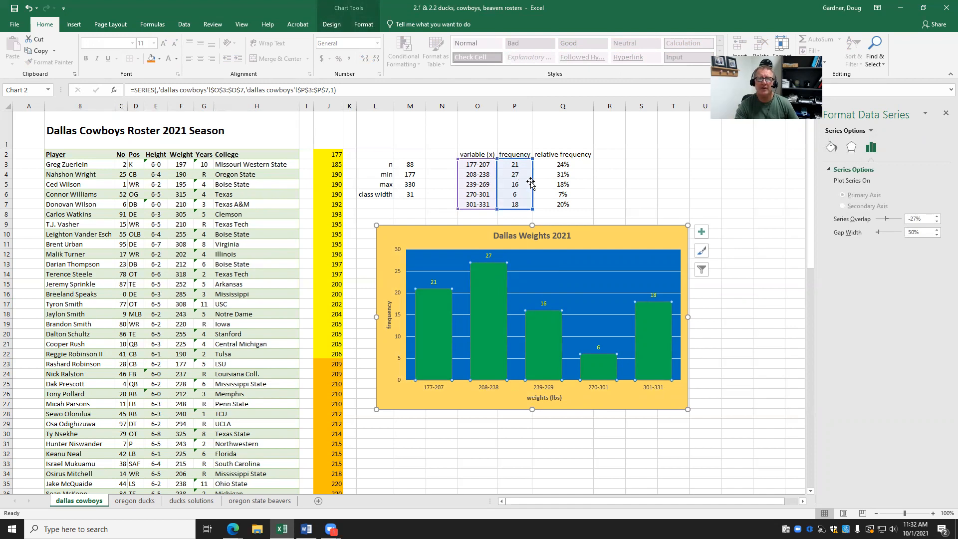
Plot the relative frequencies in Q3:Q7 instead of counts and fill the bars solid white.
drag(534, 185, 542, 184)
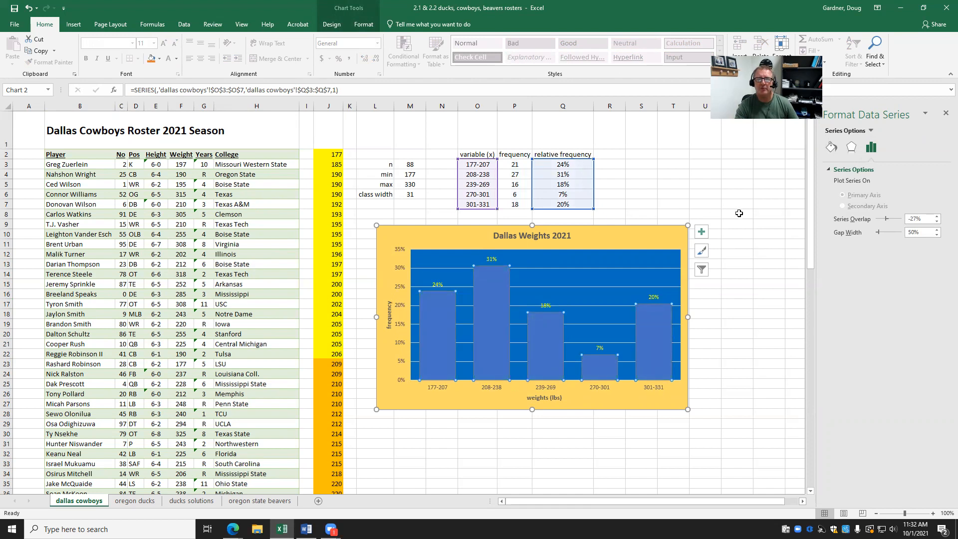
key(Escape)
key(Escape)
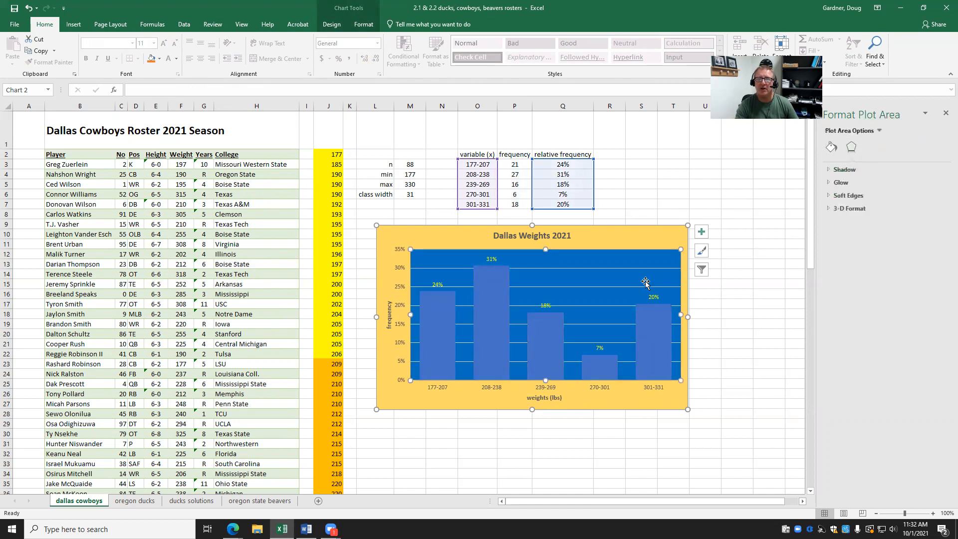
click(553, 334)
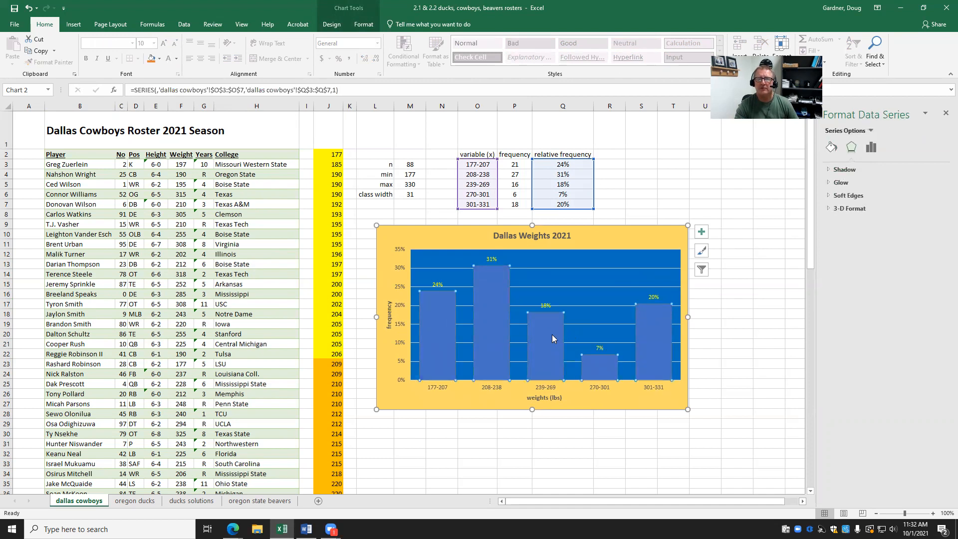
click(831, 147)
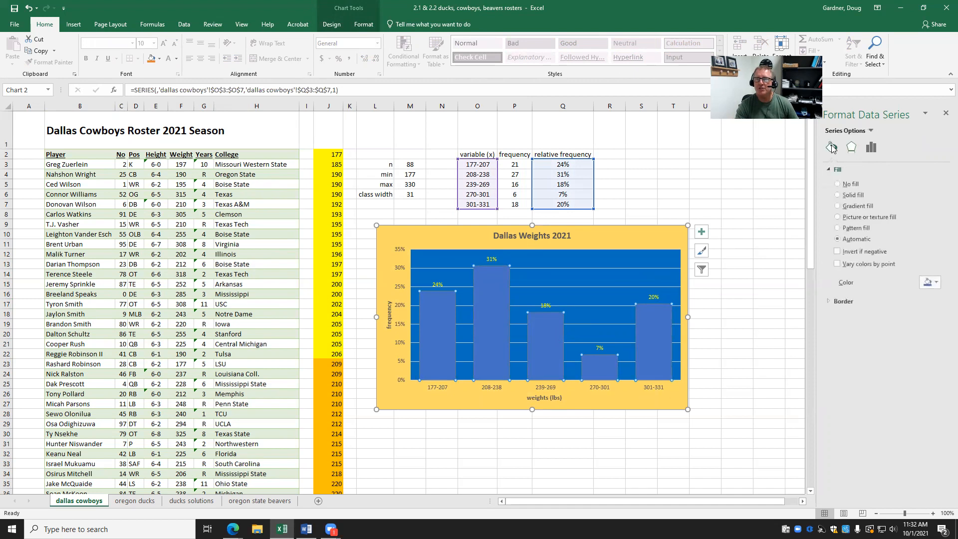
click(841, 195)
click(935, 282)
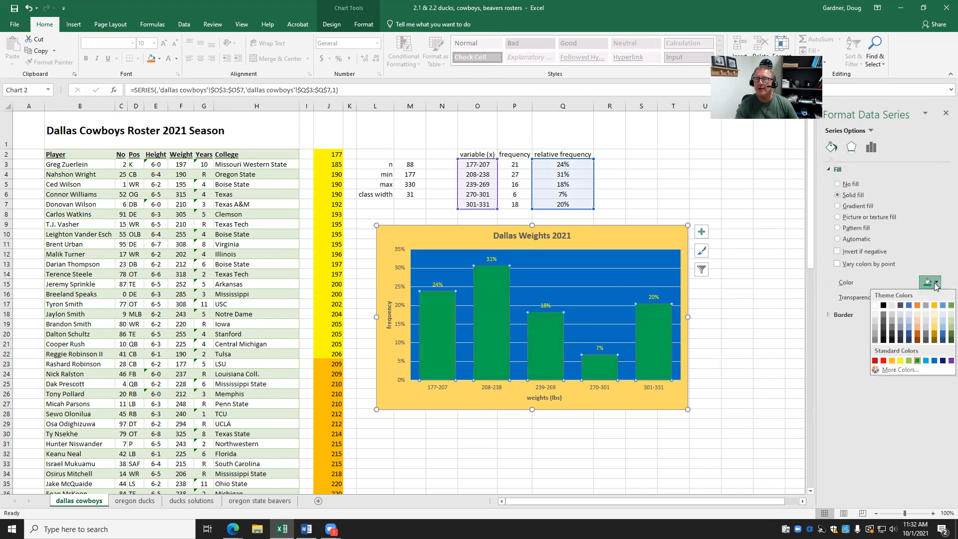
click(875, 305)
click(757, 339)
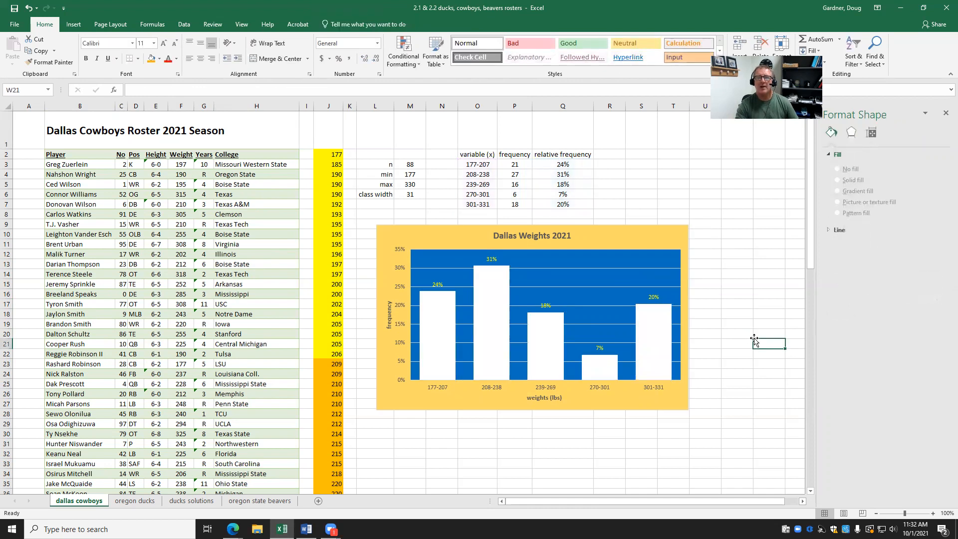